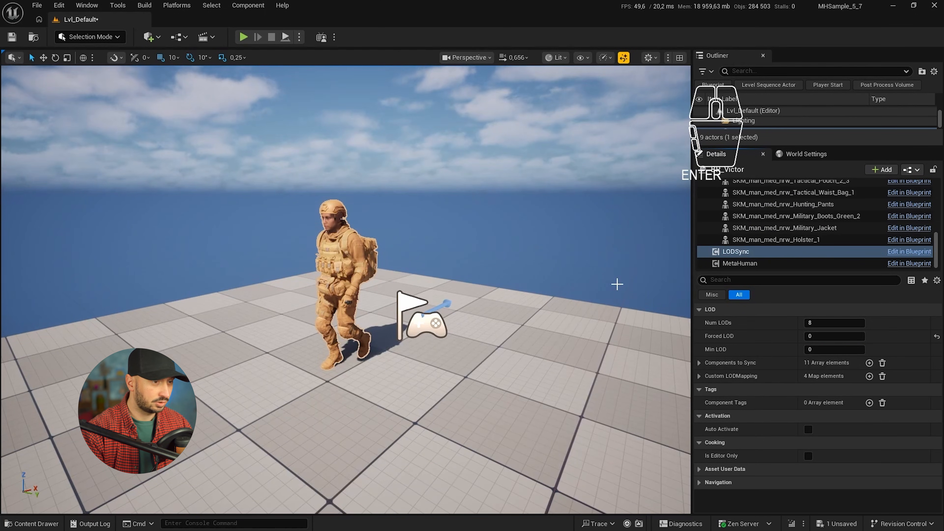
Step: Play the level to watch the soldier character's animation, and stop the playback
{"action": "key", "text": "alt+p"}
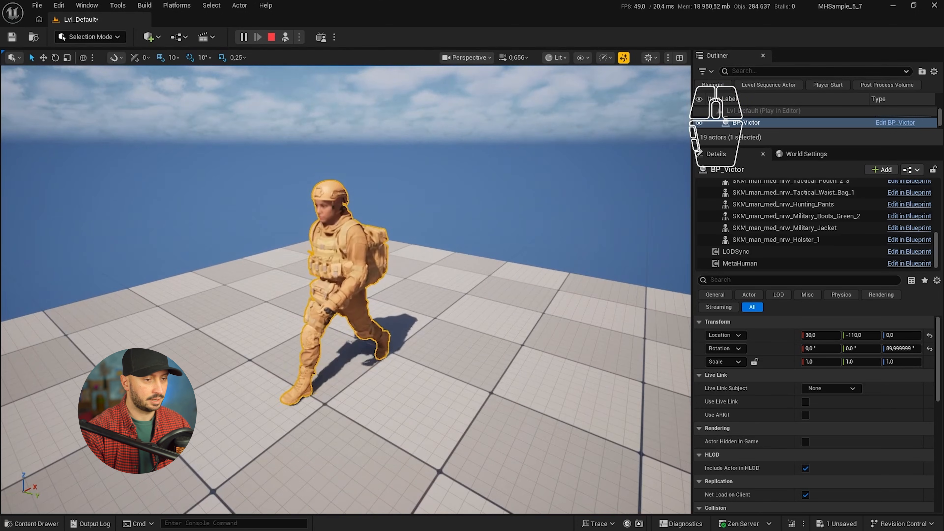
{"action": "key", "text": "Escape"}
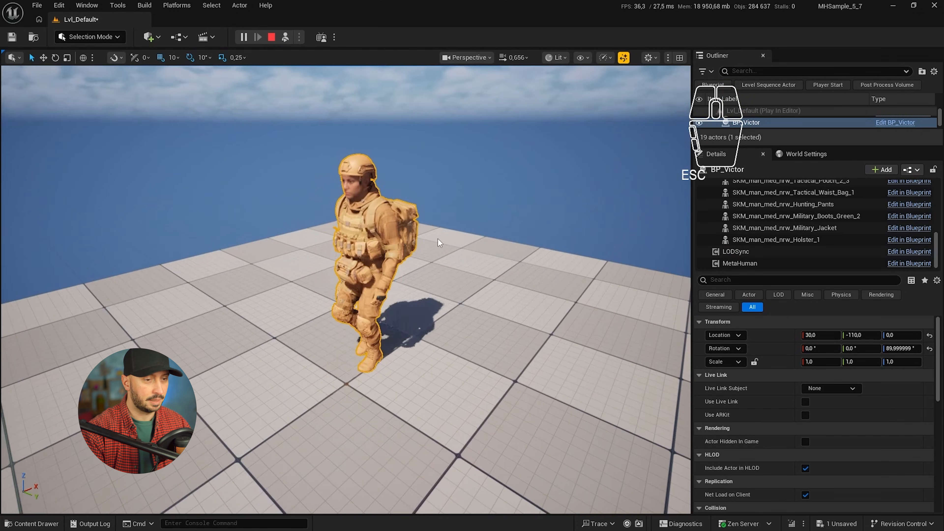
Step: Set Forced LOD to -1 on the BP_Victor character's LODSync component and save the level
{"action": "left_click", "coordinate": [738, 252]}
{"action": "left_click", "coordinate": [834, 338]}
{"action": "type", "text": "-1"}
{"action": "key", "text": "Return"}
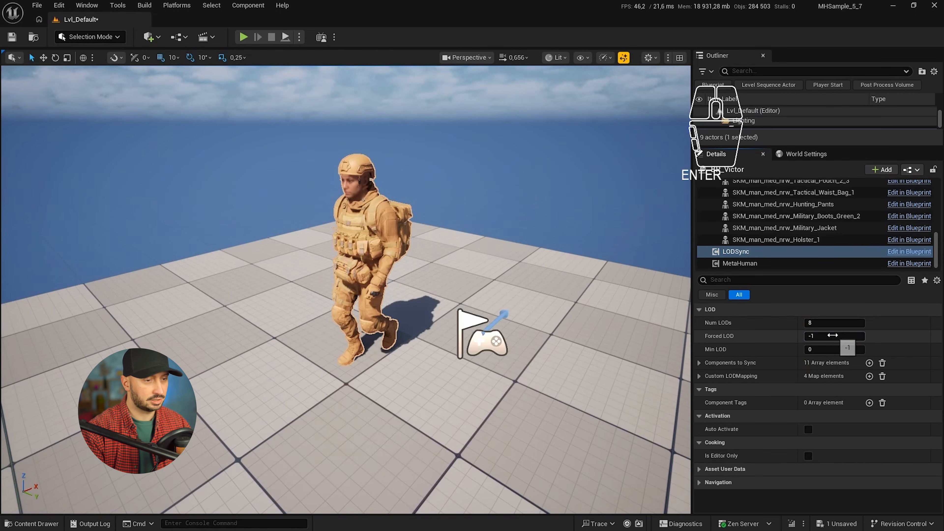
{"action": "left_click", "coordinate": [11, 39]}
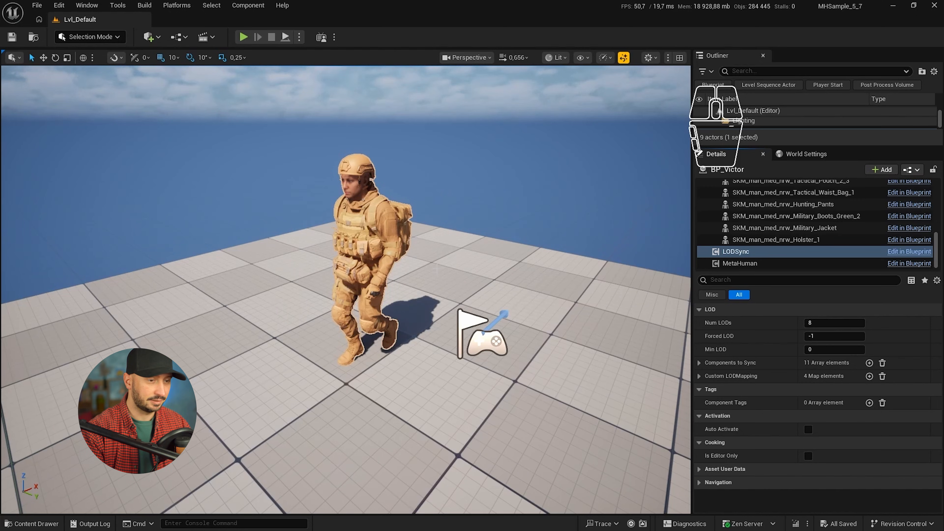
Step: Open the SKM_man_med_nrw_Holster_1 skeletal mesh from the Military_1/Outfits/Meshes folder
{"action": "right_click_drag", "start_coordinate": [443, 266], "coordinate": [443, 267]}
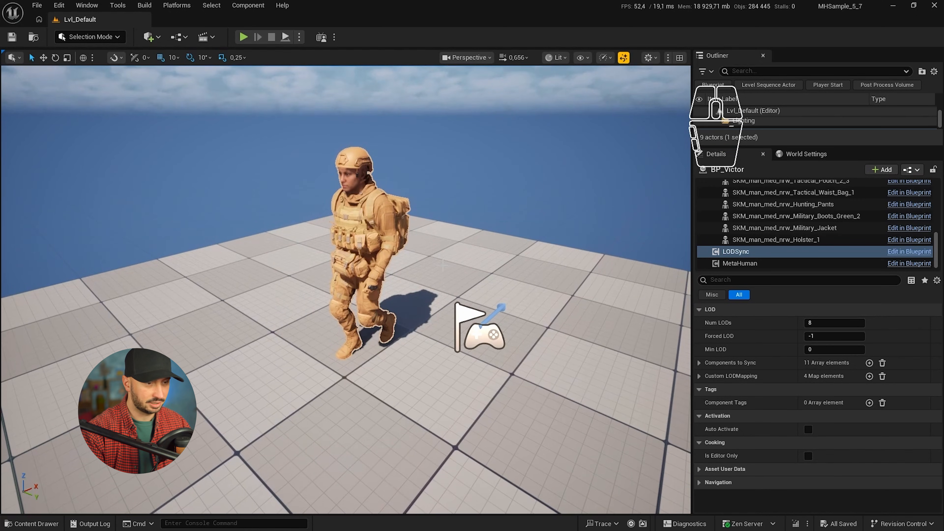
{"action": "key", "text": "ctrl+space"}
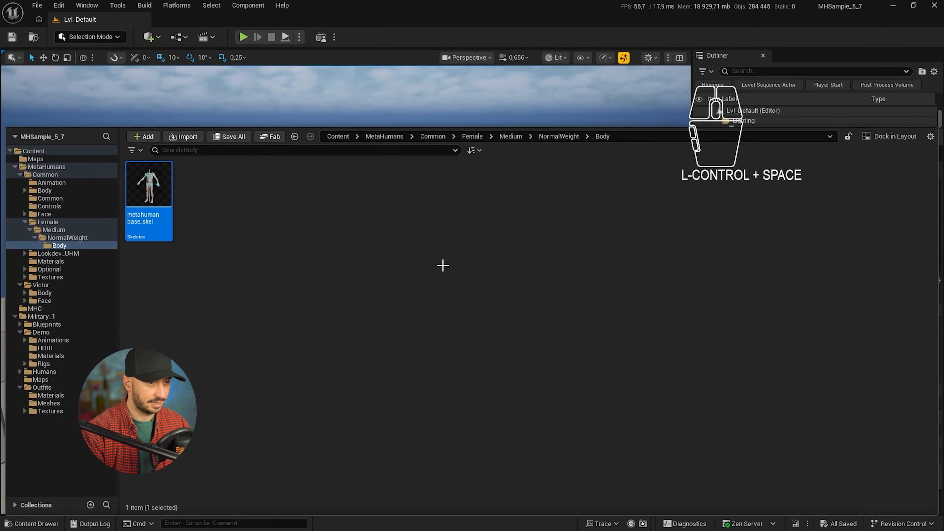
{"action": "left_click", "coordinate": [25, 223]}
{"action": "left_click", "coordinate": [20, 174]}
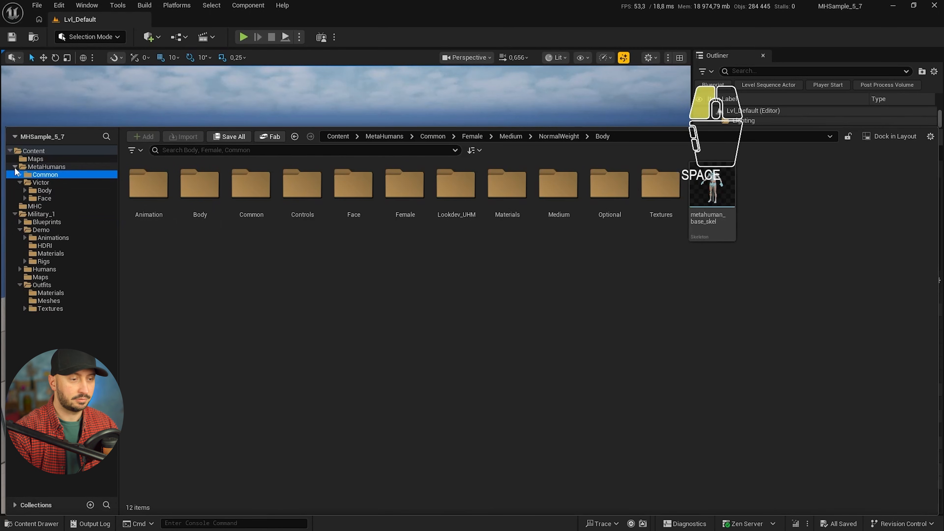
{"action": "left_click", "coordinate": [15, 167]}
{"action": "left_click", "coordinate": [48, 269]}
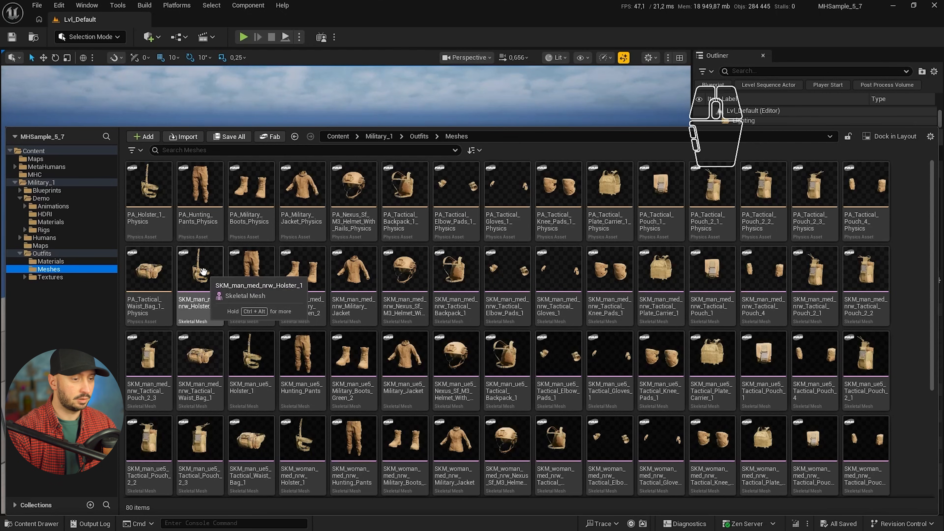
{"action": "left_click", "coordinate": [214, 274]}
{"action": "double_click", "coordinate": [207, 303]}
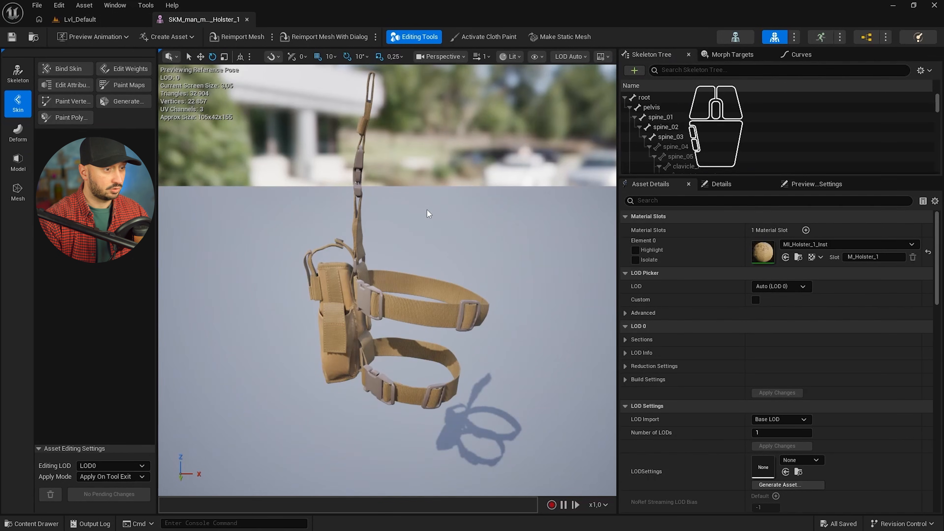
Step: Assign Body_LODSettings as the holster mesh's LODSettings asset and locate that asset in the project's content folders
{"action": "right_click_drag", "start_coordinate": [468, 277], "coordinate": [596, 327], "text": "alt"}
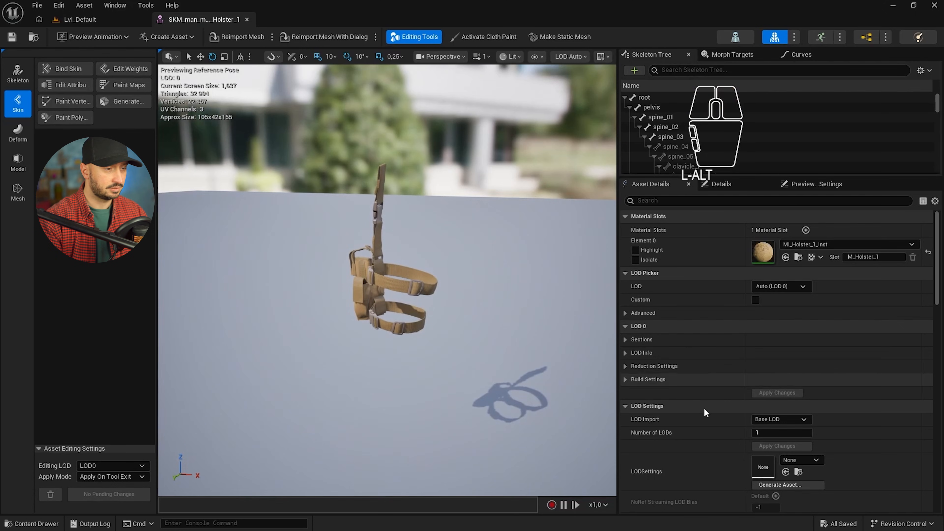
{"action": "scroll", "coordinate": [706, 409], "scroll_direction": "down", "scroll_amount": 3}
{"action": "scroll", "coordinate": [705, 409], "scroll_direction": "down", "scroll_amount": 1}
{"action": "left_click_drag", "start_coordinate": [489, 314], "coordinate": [472, 311], "text": "alt"}
{"action": "left_click", "coordinate": [797, 364]}
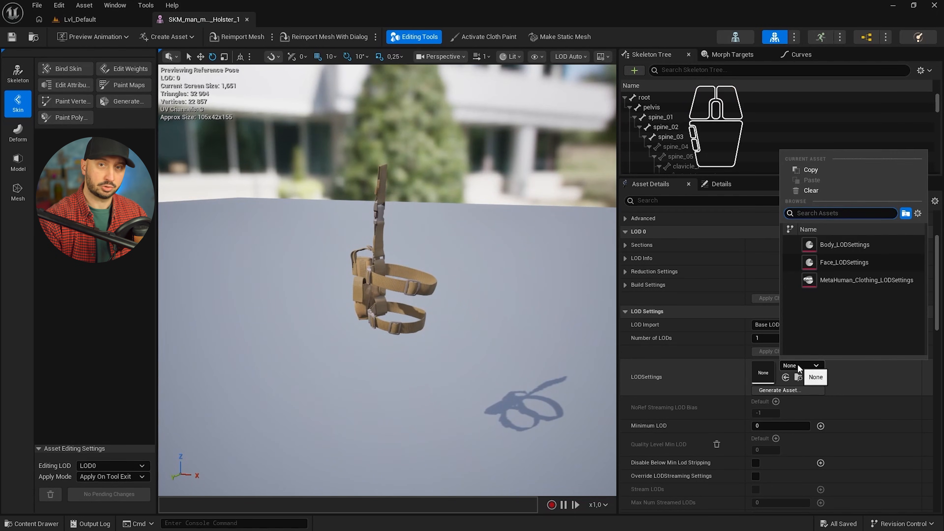
{"action": "left_click", "coordinate": [851, 245]}
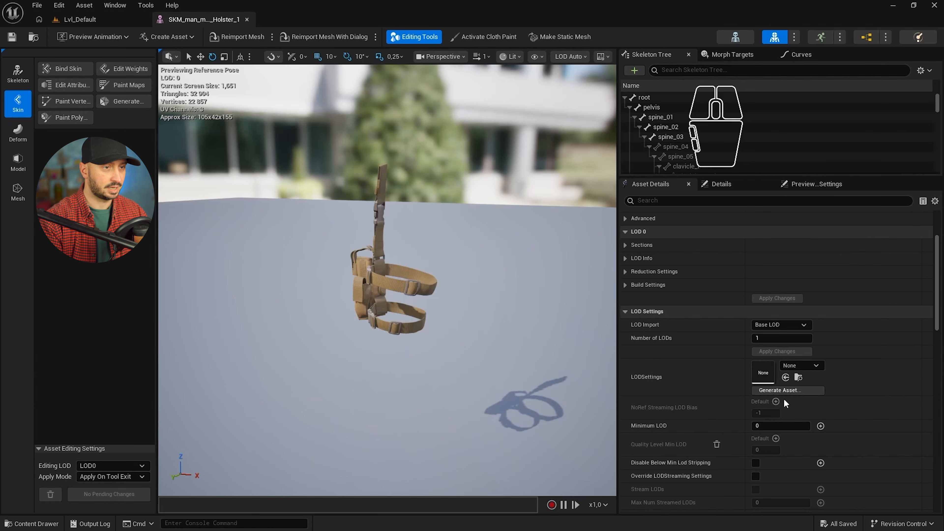
{"action": "left_click", "coordinate": [798, 377]}
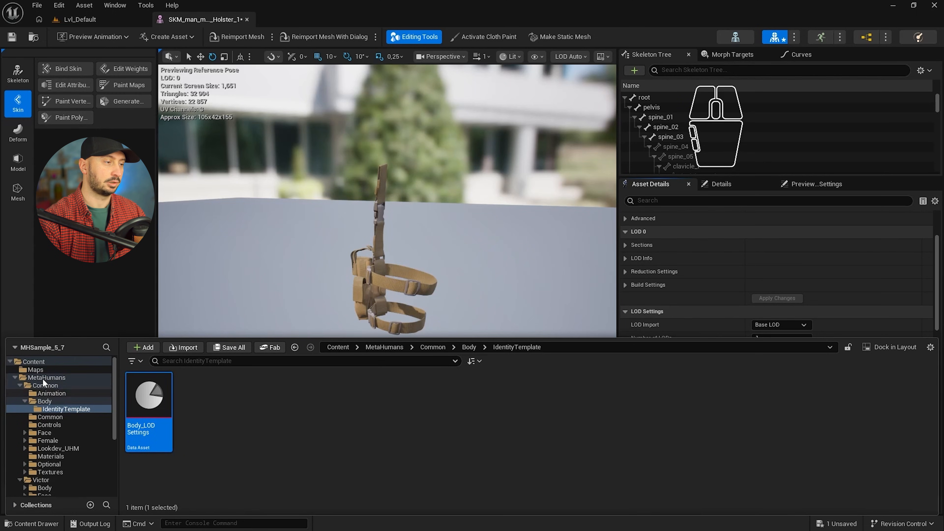
{"action": "left_click", "coordinate": [360, 266]}
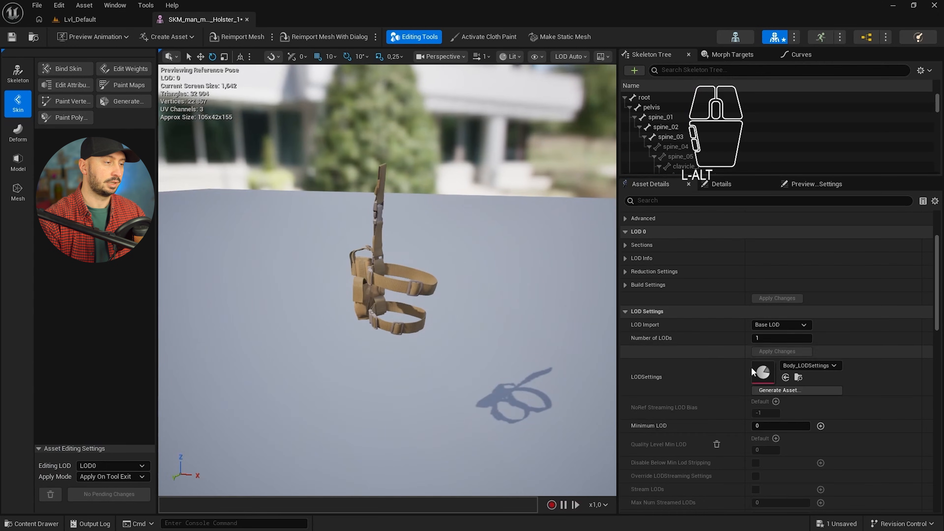
Step: Set the holster mesh's number of LODs to 4 and regenerate the LODs
{"action": "left_click", "coordinate": [781, 337]}
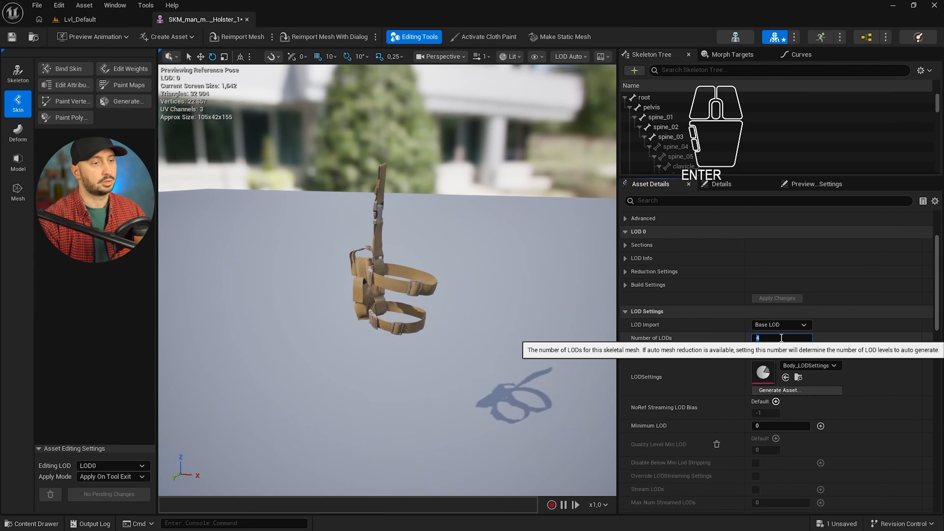
{"action": "key", "text": "Return"}
{"action": "left_click_drag", "start_coordinate": [505, 308], "coordinate": [506, 308], "text": "alt"}
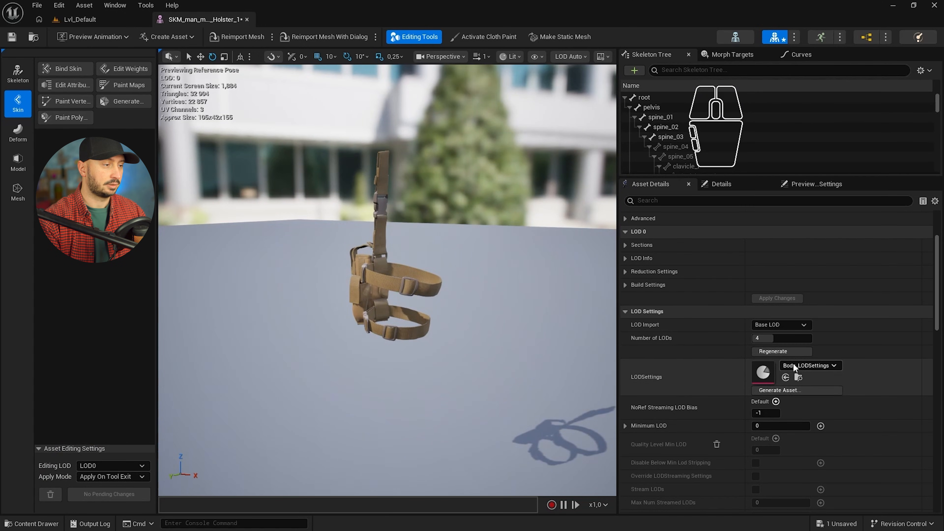
{"action": "left_click", "coordinate": [784, 352]}
Step: Show the holster preview in Lit Wireframe mode and inspect its mesh density
{"action": "left_click_drag", "start_coordinate": [429, 254], "coordinate": [429, 254], "text": "alt"}
{"action": "right_click_drag", "start_coordinate": [384, 260], "coordinate": [384, 260], "text": "alt"}
{"action": "left_click_drag", "start_coordinate": [383, 260], "coordinate": [384, 262], "text": "alt"}
{"action": "left_click", "coordinate": [569, 56]}
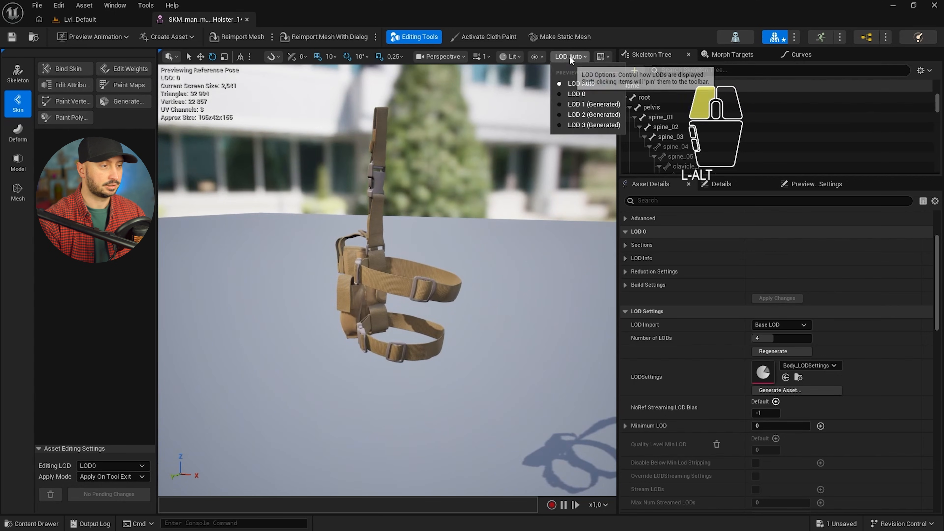
{"action": "left_click", "coordinate": [569, 56]}
{"action": "left_click", "coordinate": [539, 56]}
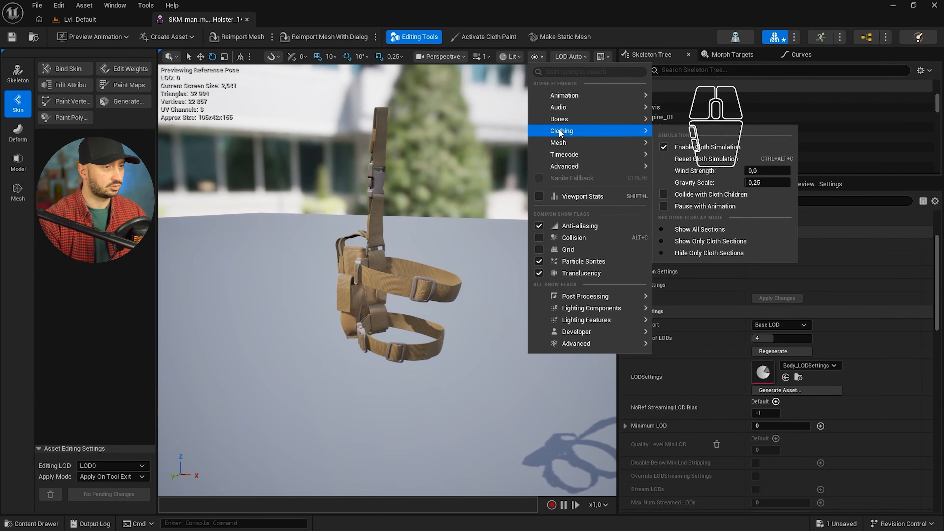
{"action": "left_click", "coordinate": [509, 57]}
{"action": "left_click", "coordinate": [532, 127]}
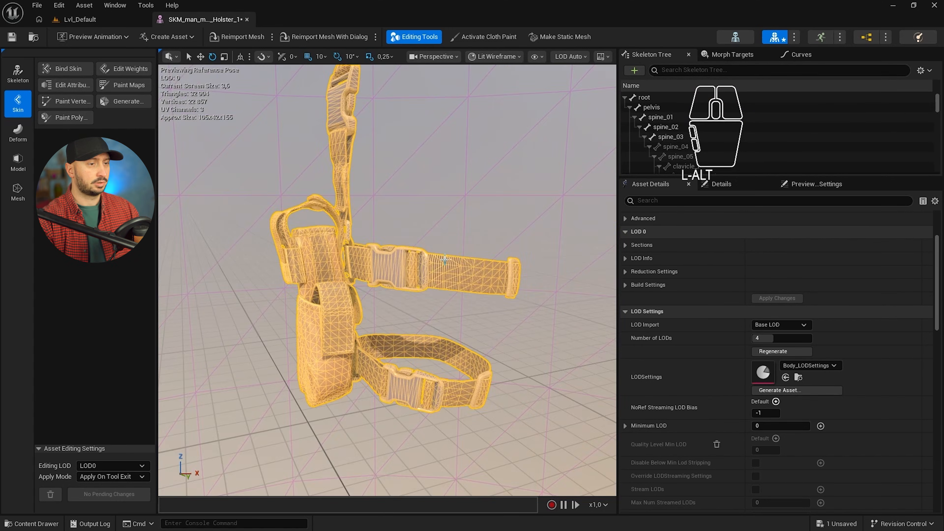
{"action": "mouse_move", "coordinate": [388, 280]}
{"action": "left_mouse_down", "text": "alt"}
{"action": "mouse_move", "coordinate": [282, 298]}
{"action": "mouse_move", "coordinate": [387, 279]}
{"action": "left_mouse_up", "text": "alt"}
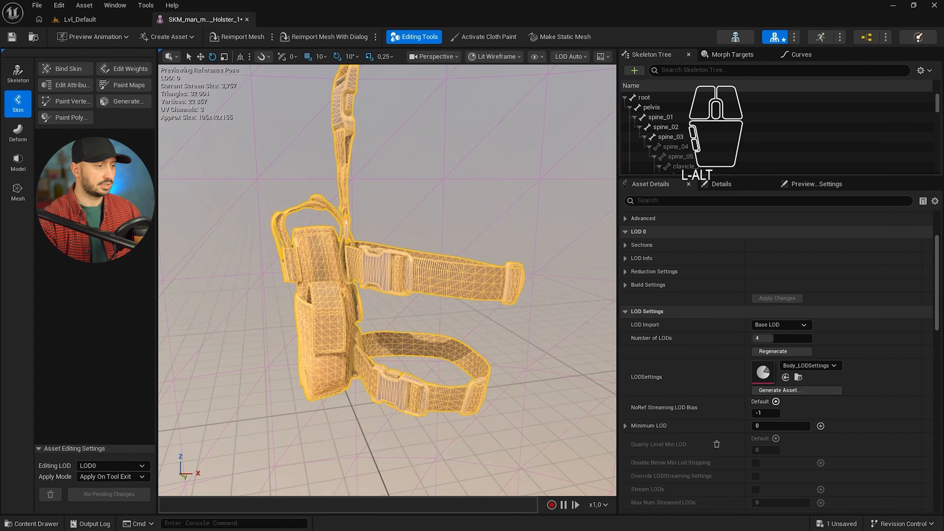
{"action": "left_click_drag", "start_coordinate": [468, 210], "coordinate": [478, 210], "text": "alt"}
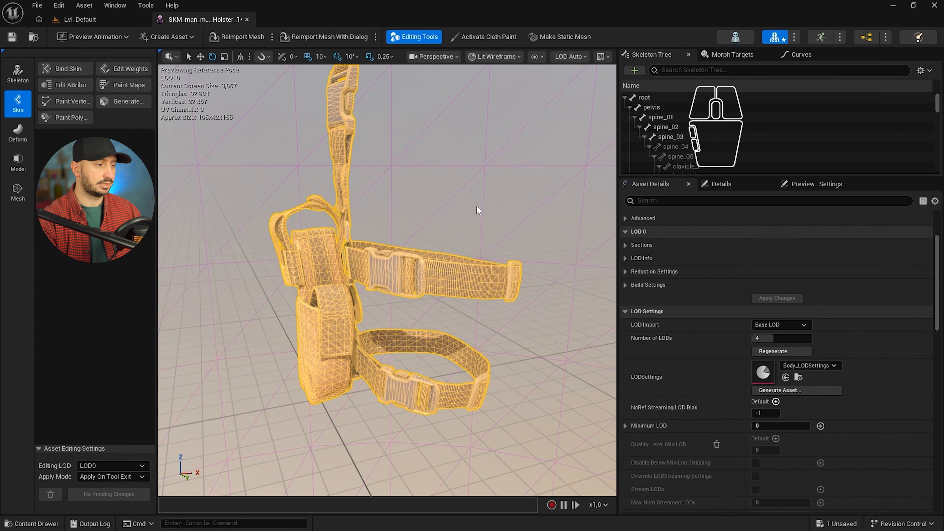
Step: Compare the holster's generated geometry by previewing LOD 2, LOD 3, LOD 2 again and LOD 0
{"action": "left_click", "coordinate": [573, 57]}
{"action": "left_click", "coordinate": [555, 116]}
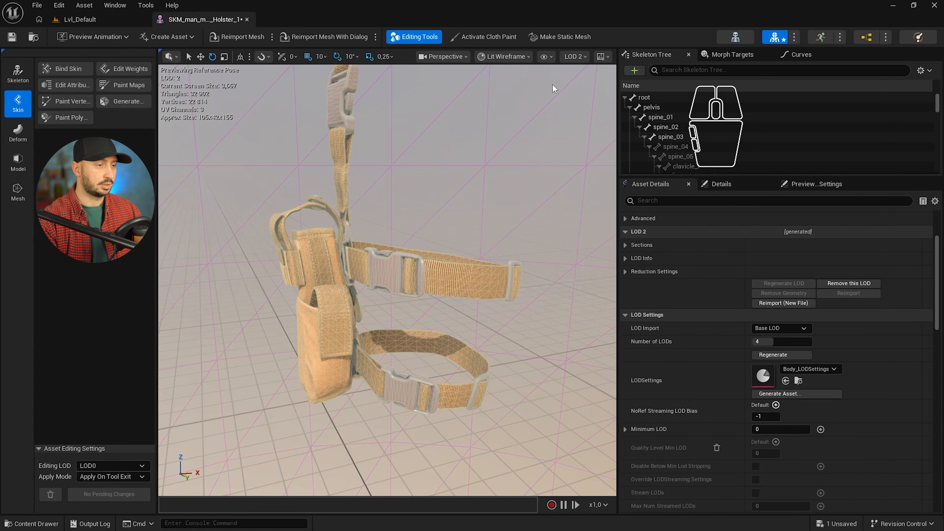
{"action": "left_click", "coordinate": [573, 56]}
{"action": "left_click", "coordinate": [557, 126]}
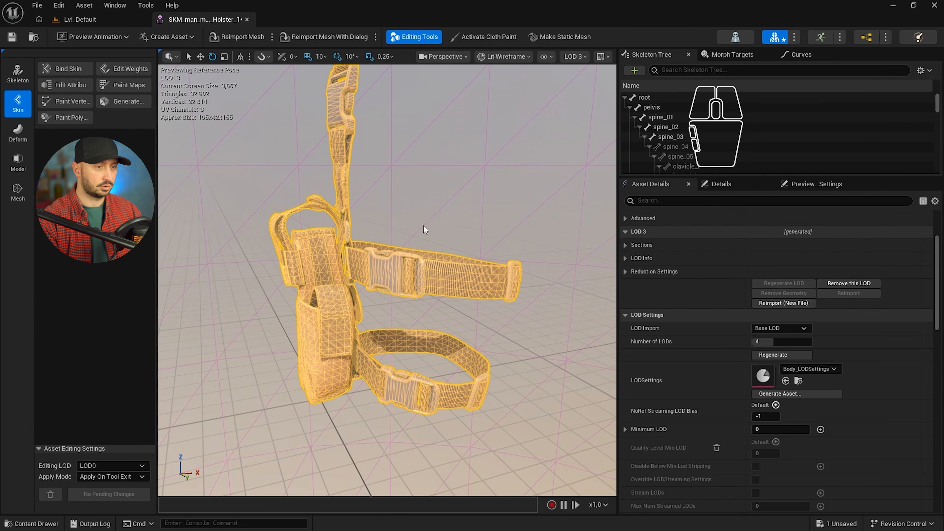
{"action": "left_click", "coordinate": [583, 59]}
{"action": "left_click", "coordinate": [555, 116]}
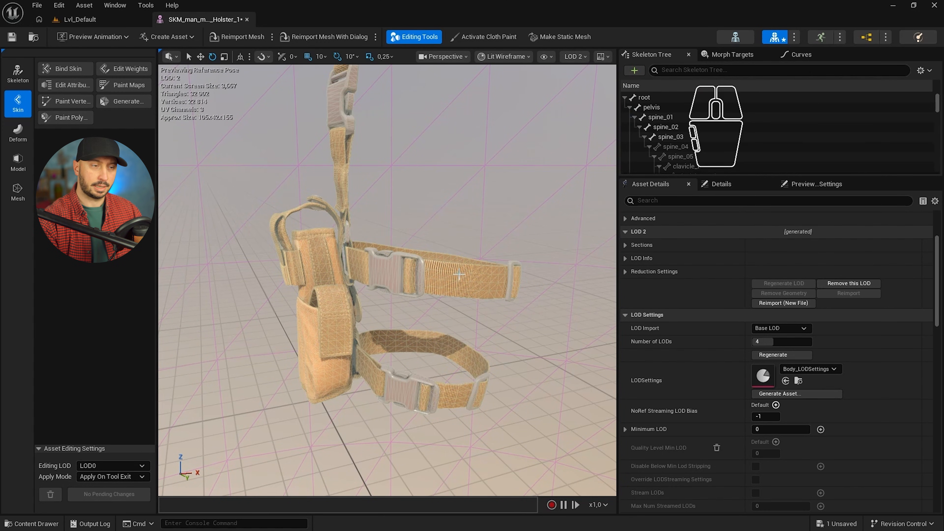
{"action": "left_click", "coordinate": [569, 56]}
{"action": "left_click", "coordinate": [558, 94]}
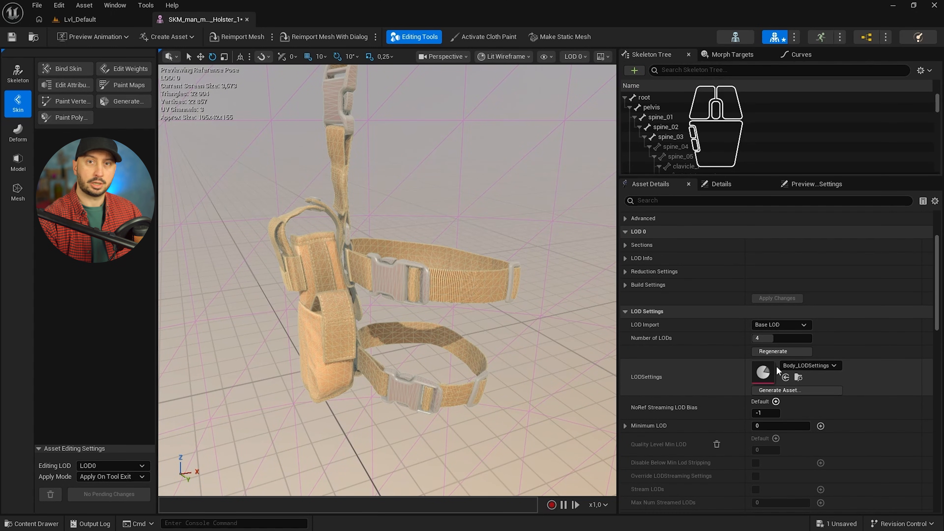
Step: Duplicate the Body_LODSettings asset in the IdentityTemplate folder and name the saved copy Outfit_LODSettings
{"action": "left_click", "coordinate": [798, 378]}
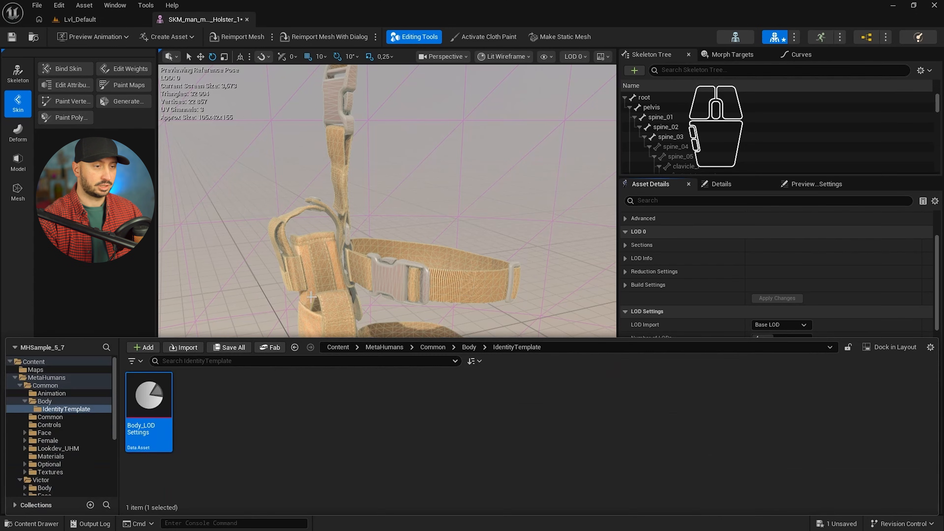
{"action": "left_click_drag", "start_coordinate": [148, 396], "coordinate": [230, 395]}
{"action": "left_click", "coordinate": [256, 416]}
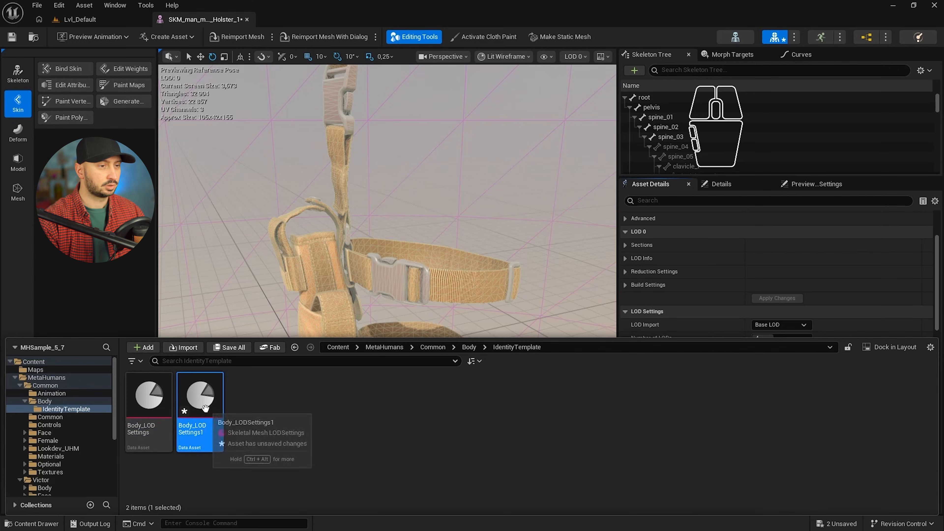
{"action": "key", "text": "Return"}
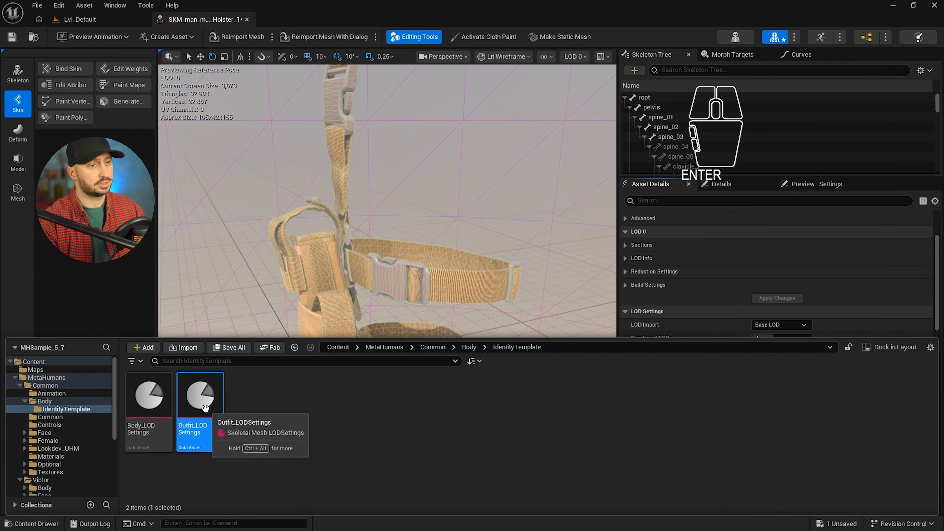
Step: Open Outfit_LODSettings with its LODGroups expanded and check them against the holster mesh's list of LODs
{"action": "double_click", "coordinate": [203, 407]}
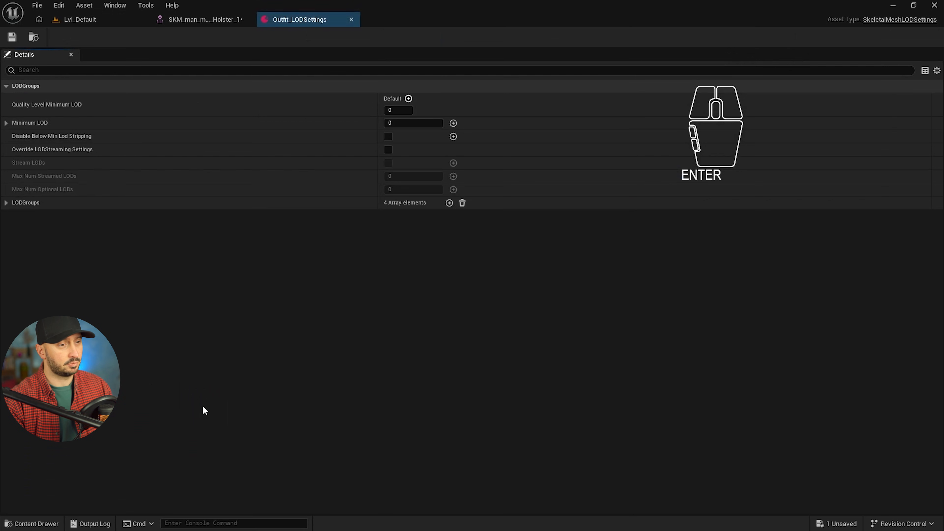
{"action": "left_click", "coordinate": [6, 203]}
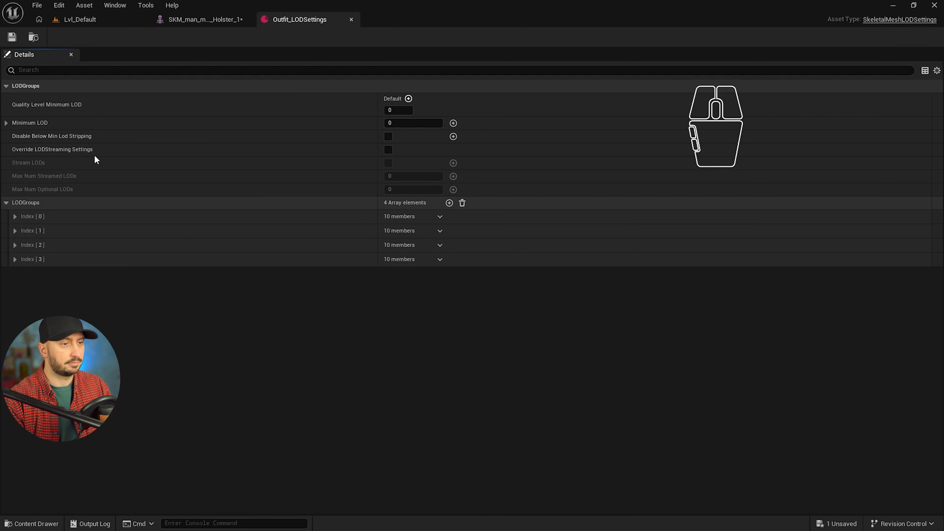
{"action": "left_click", "coordinate": [203, 20]}
{"action": "left_click", "coordinate": [575, 56]}
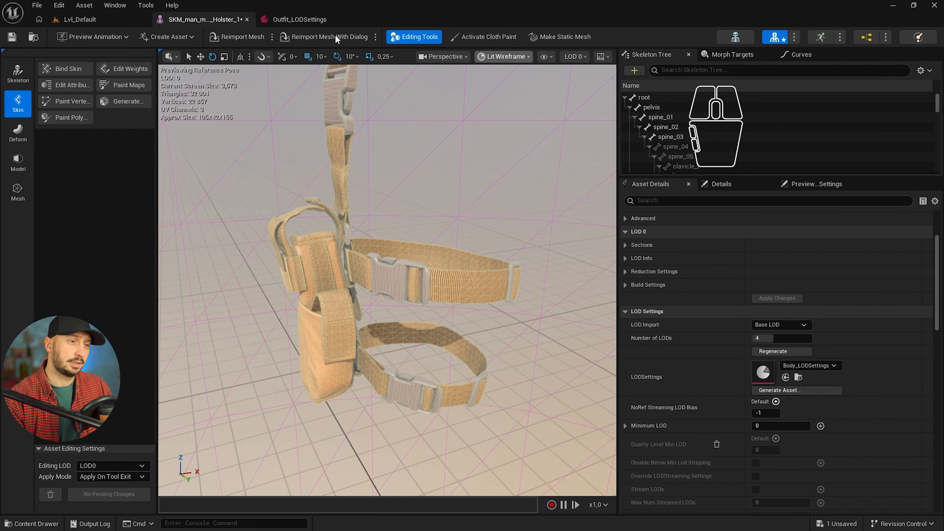
Step: In Outfit_LODSettings, set LOD group index 1's reduction termination criterion to Vertices with Percent of Vertices 0.5
{"action": "left_click", "coordinate": [299, 19]}
{"action": "left_click", "coordinate": [15, 231]}
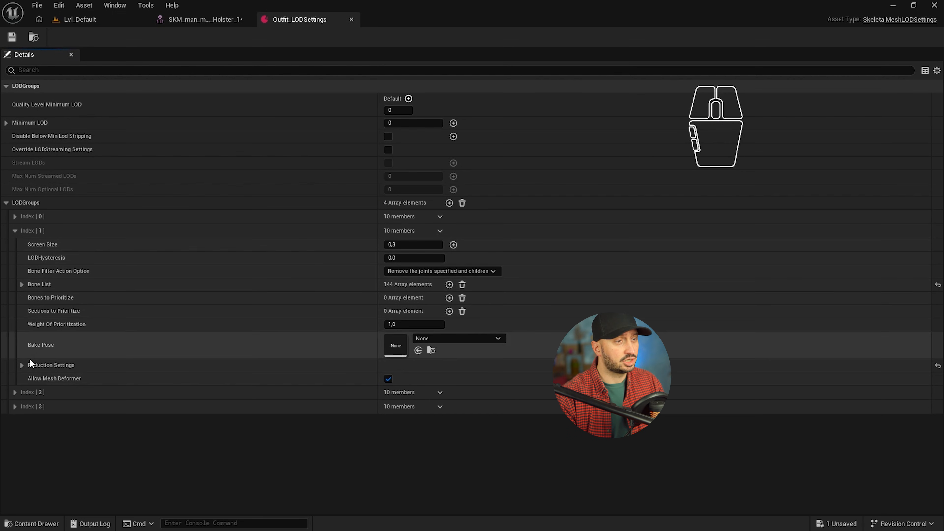
{"action": "left_click", "coordinate": [21, 365]}
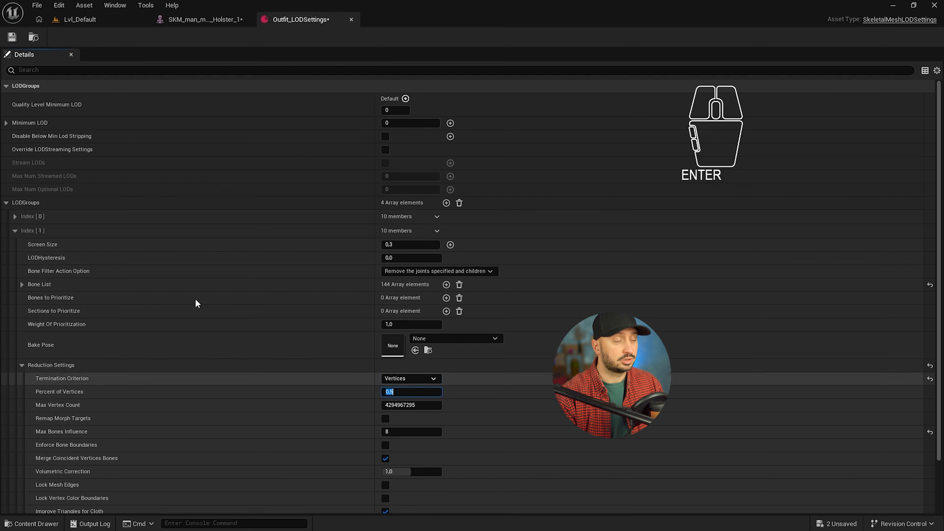
{"action": "left_click", "coordinate": [14, 234]}
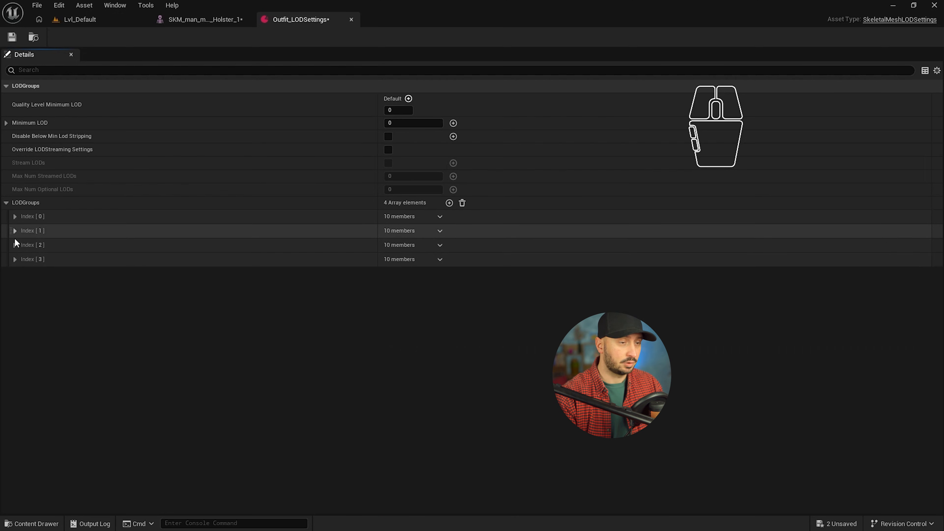
Step: In Outfit_LODSettings, set Percent of Triangles to 0.25 in LOD group index 2's reduction settings and collapse the group
{"action": "left_click", "coordinate": [16, 244]}
{"action": "left_click", "coordinate": [22, 381]}
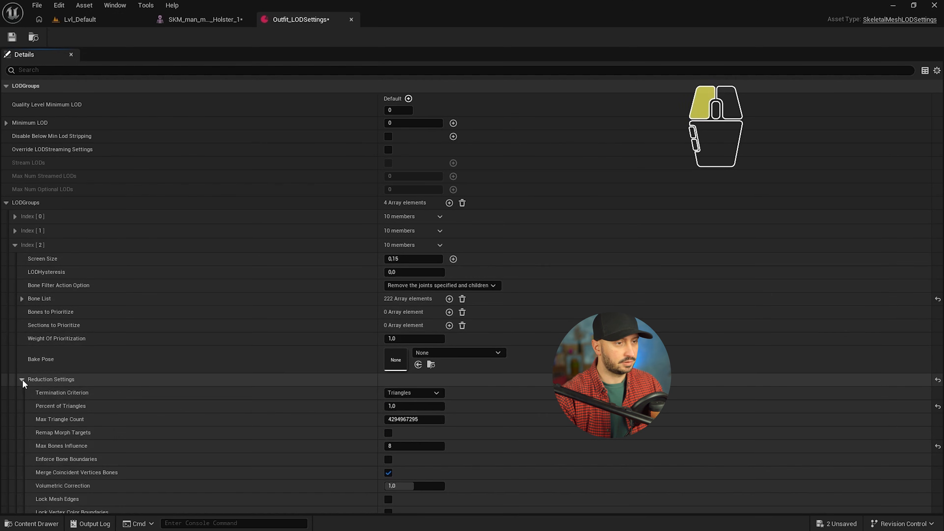
{"action": "left_click", "coordinate": [404, 406]}
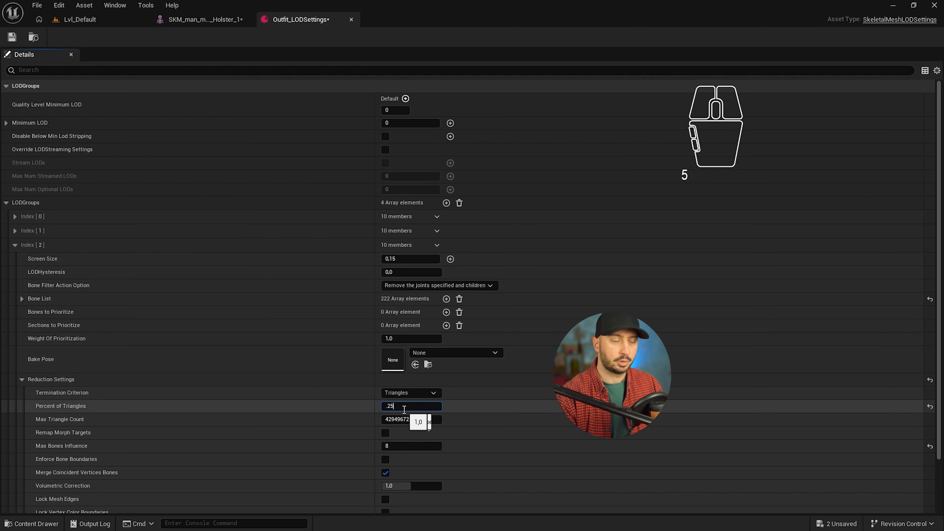
{"action": "left_click", "coordinate": [15, 245]}
Step: Set LOD group index 3's vertex-based reduction to Percent of Vertices 0.1, then save and close Outfit_LODSettings
{"action": "left_click", "coordinate": [15, 259]}
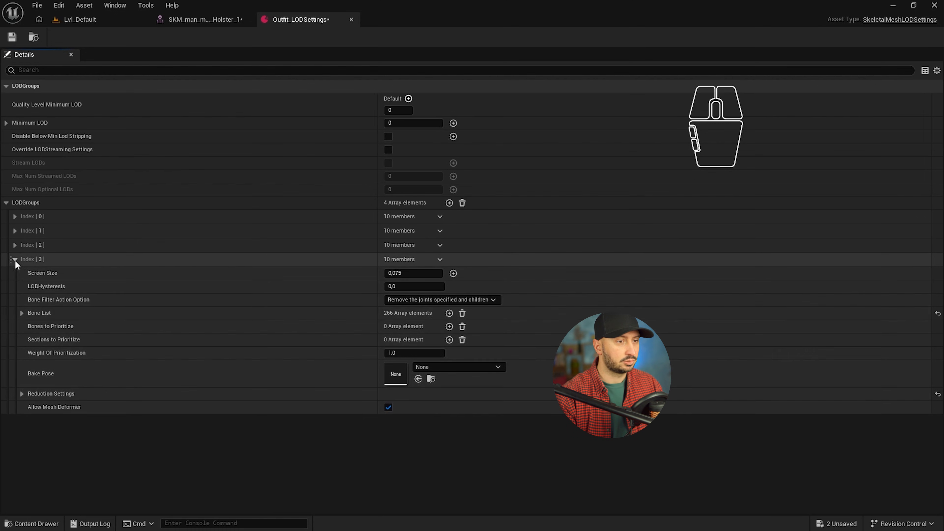
{"action": "left_click", "coordinate": [21, 394]}
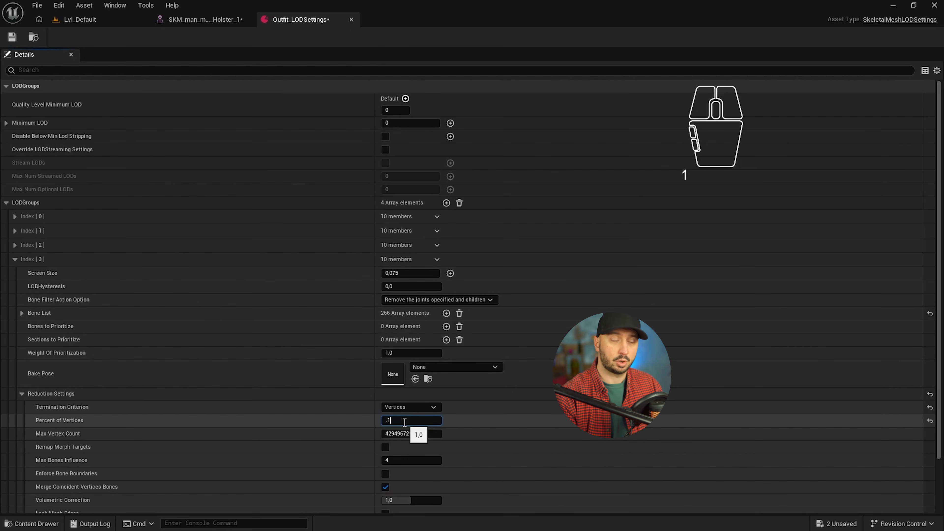
{"action": "left_click", "coordinate": [9, 40]}
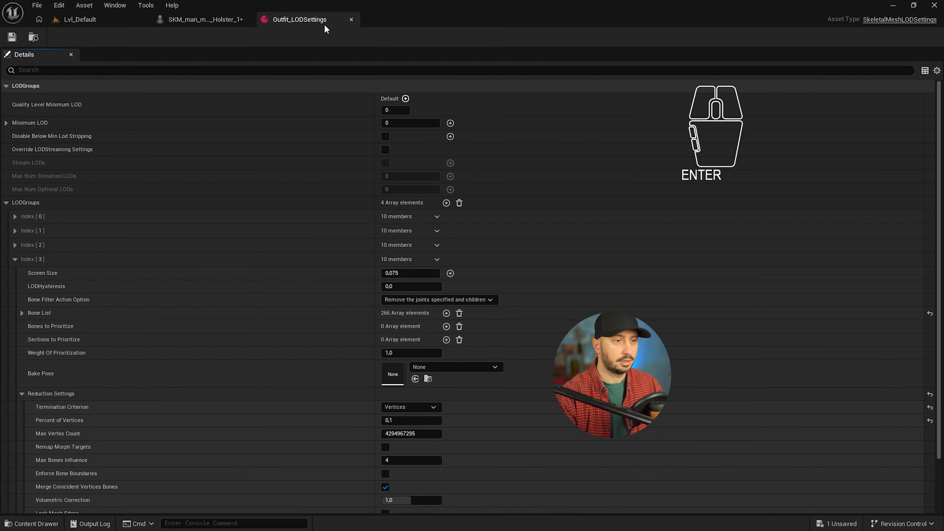
{"action": "middle_click", "coordinate": [324, 24]}
Step: Assign Outfit_LODSettings as the holster mesh's LODSettings and regenerate its LODs
{"action": "left_click", "coordinate": [809, 366]}
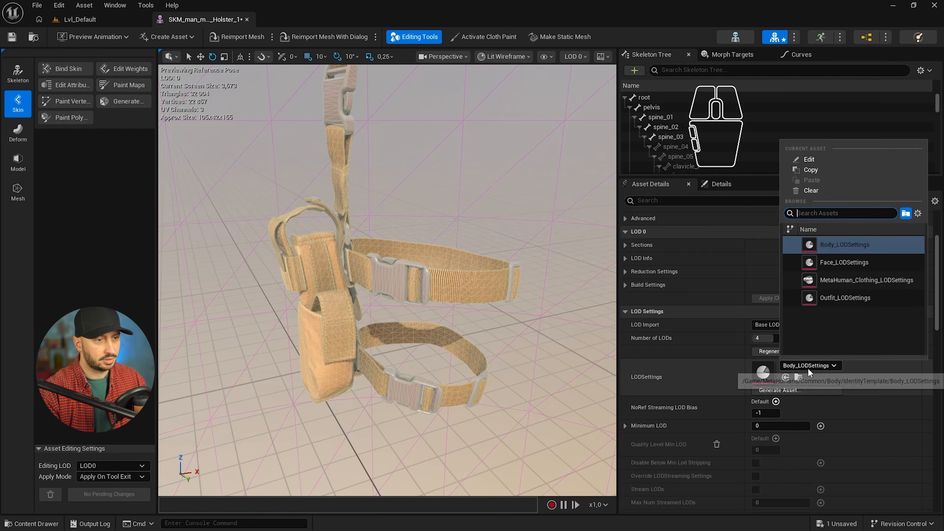
{"action": "left_click", "coordinate": [835, 299]}
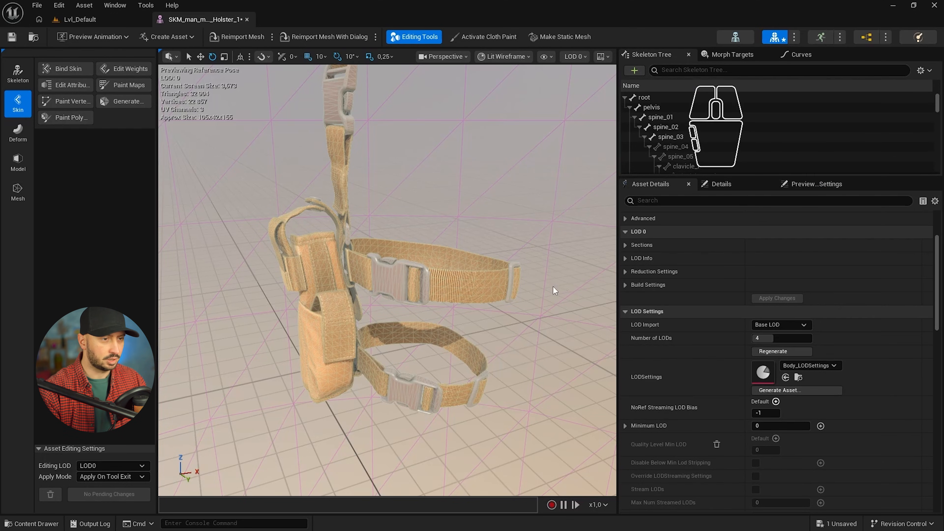
{"action": "left_click", "coordinate": [774, 353]}
Step: Inspect the holster's generated LOD 1, LOD 2 and LOD 3 in wireframe, ending with LOD 3 in Lit shading
{"action": "mouse_move", "coordinate": [483, 197]}
{"action": "left_mouse_down", "text": "alt"}
{"action": "mouse_move", "coordinate": [483, 187]}
{"action": "mouse_move", "coordinate": [498, 188]}
{"action": "mouse_move", "coordinate": [483, 181]}
{"action": "left_mouse_up", "text": "alt"}
{"action": "key", "text": "alt+2"}
{"action": "left_click", "coordinate": [580, 57]}
{"action": "left_click", "coordinate": [599, 106]}
{"action": "left_click", "coordinate": [580, 57]}
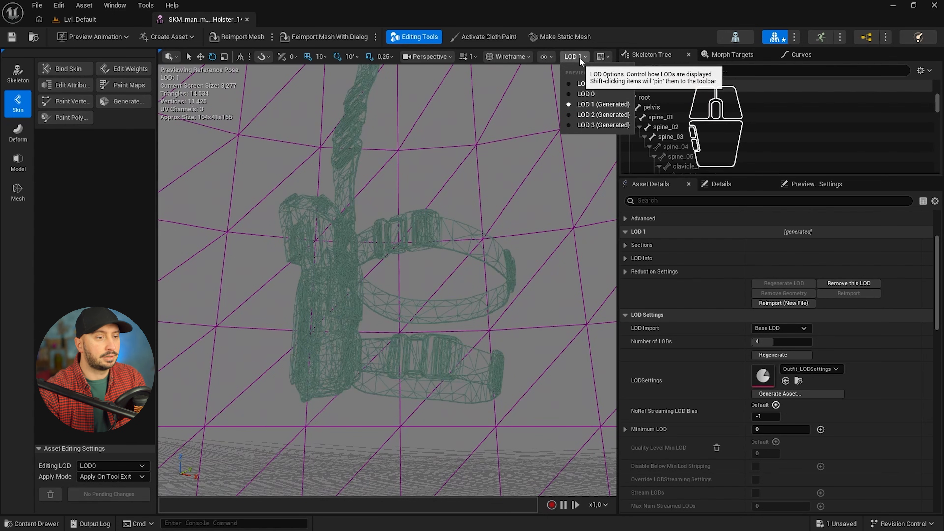
{"action": "left_click", "coordinate": [590, 113]}
{"action": "left_click", "coordinate": [581, 56]}
{"action": "left_click", "coordinate": [595, 122]}
{"action": "key", "text": "alt+2"}
{"action": "key", "text": "alt+4"}
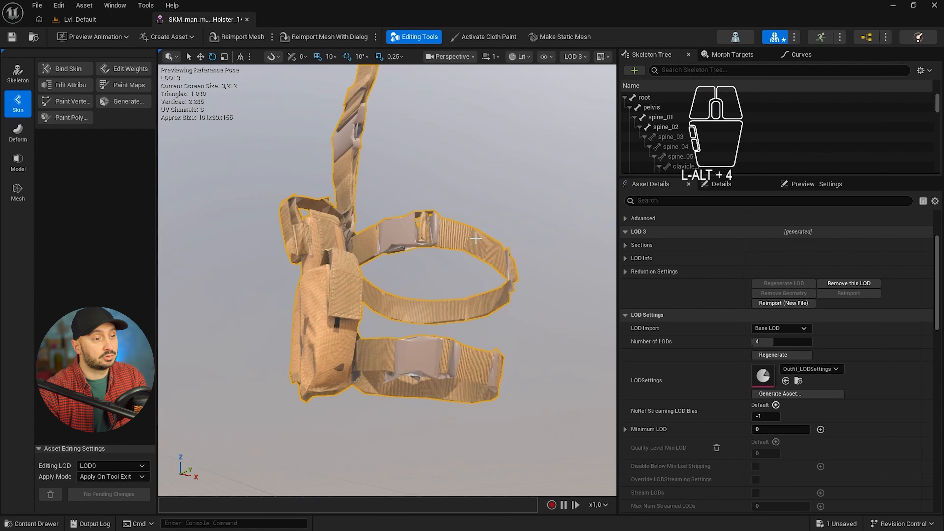
Step: Compare the holster at LOD 1, LOD 0 and LOD 3, alternating between Wireframe and Unlit shading
{"action": "left_click", "coordinate": [575, 57]}
{"action": "left_click", "coordinate": [589, 104]}
{"action": "left_click", "coordinate": [575, 57]}
{"action": "left_click", "coordinate": [587, 94]}
{"action": "mouse_move", "coordinate": [466, 167]}
{"action": "left_mouse_down", "text": "alt"}
{"action": "mouse_move", "coordinate": [406, 166]}
{"action": "mouse_move", "coordinate": [465, 167]}
{"action": "left_mouse_up", "text": "alt"}
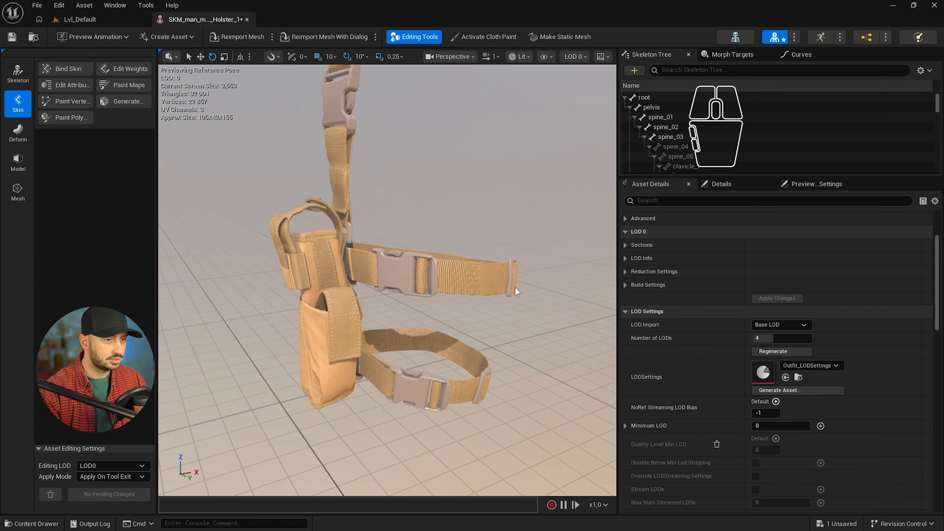
{"action": "left_click_drag", "start_coordinate": [482, 271], "coordinate": [515, 272], "text": "alt"}
{"action": "left_click", "coordinate": [574, 56]}
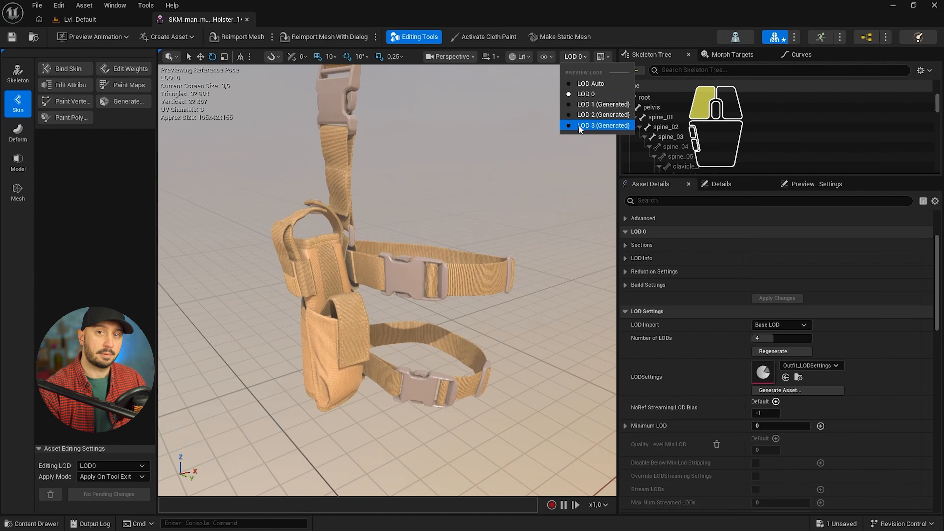
{"action": "left_click", "coordinate": [588, 126]}
{"action": "mouse_move", "coordinate": [459, 277]}
{"action": "left_mouse_down", "text": "alt"}
{"action": "mouse_move", "coordinate": [495, 277]}
{"action": "mouse_move", "coordinate": [459, 277]}
{"action": "left_mouse_up", "text": "alt"}
{"action": "key", "text": "alt+3"}
{"action": "key", "text": "alt+2"}
{"action": "key", "text": "alt+3"}
Step: Set the holster's preview to LOD Auto and return the viewport to Lit shading
{"action": "left_click", "coordinate": [574, 56]}
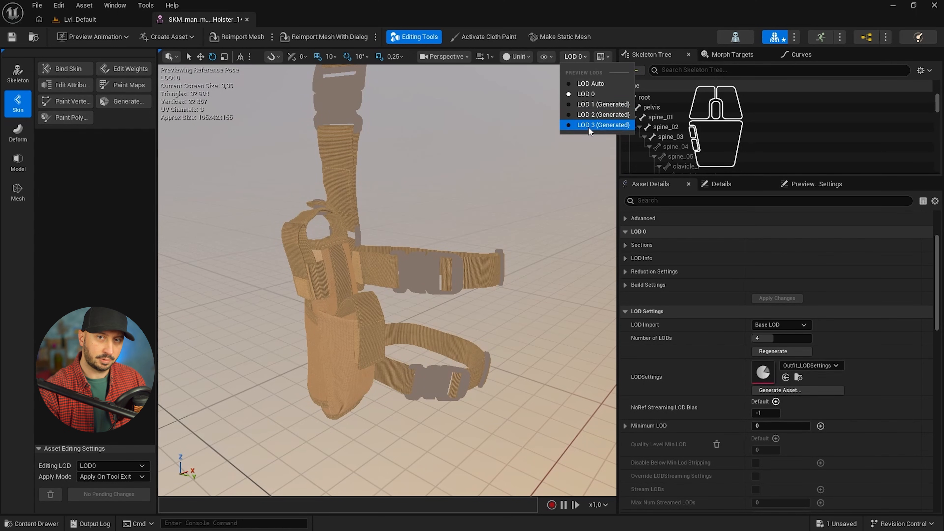
{"action": "left_click", "coordinate": [588, 83]}
{"action": "key", "text": "alt+2"}
{"action": "key", "text": "alt+3"}
{"action": "key", "text": "alt+4"}
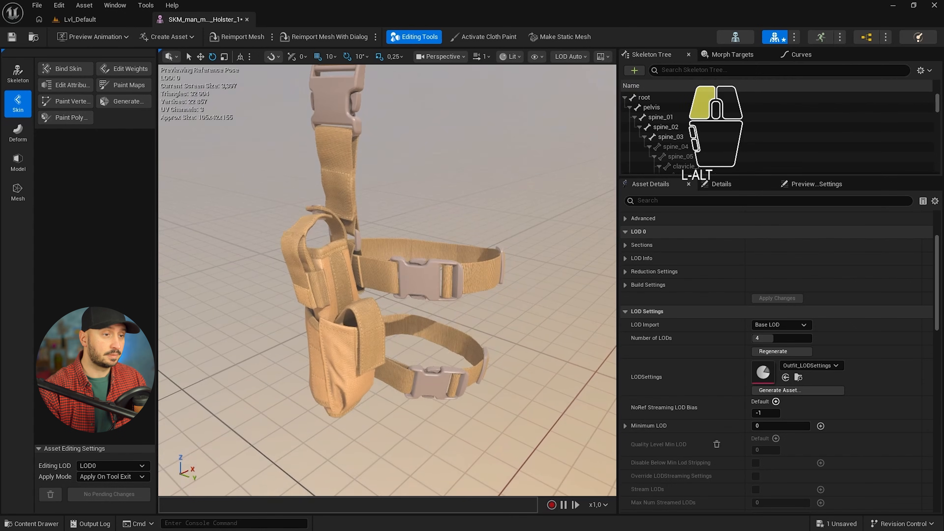
Step: Examine how the holster's automatic LOD changes with camera distance, checking it in both Lit and Wireframe shading
{"action": "left_click_drag", "start_coordinate": [301, 144], "coordinate": [517, 75]}
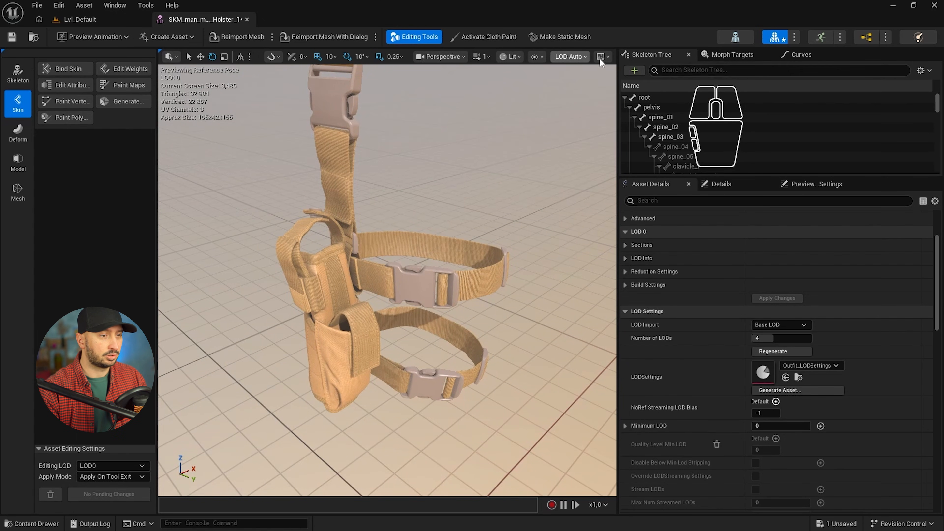
{"action": "left_click_drag", "start_coordinate": [488, 144], "coordinate": [462, 144], "text": "alt"}
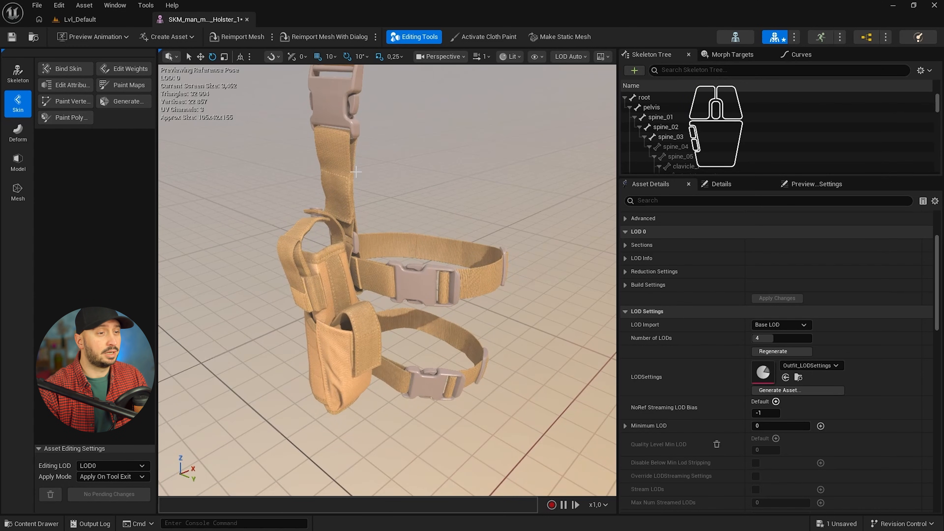
{"action": "left_click_drag", "start_coordinate": [214, 92], "coordinate": [214, 79]}
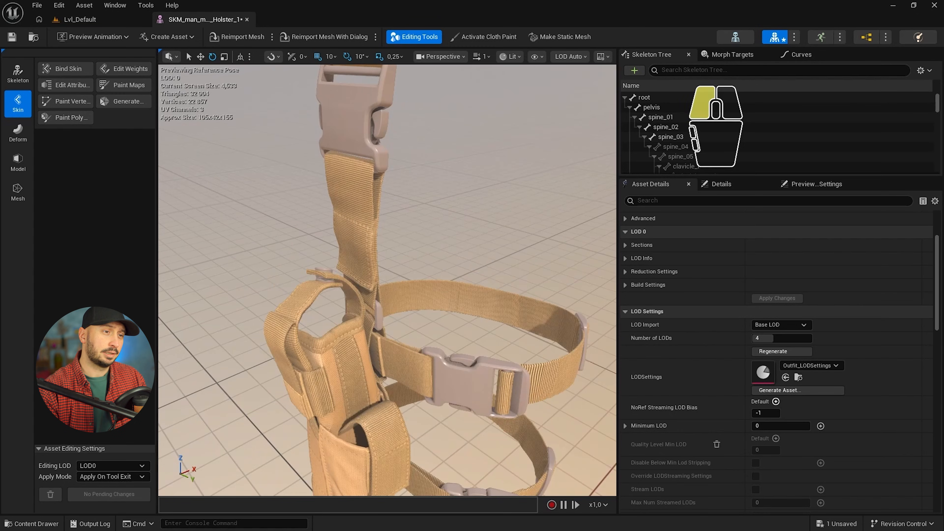
{"action": "right_click_drag", "start_coordinate": [281, 124], "coordinate": [181, 92], "text": "alt"}
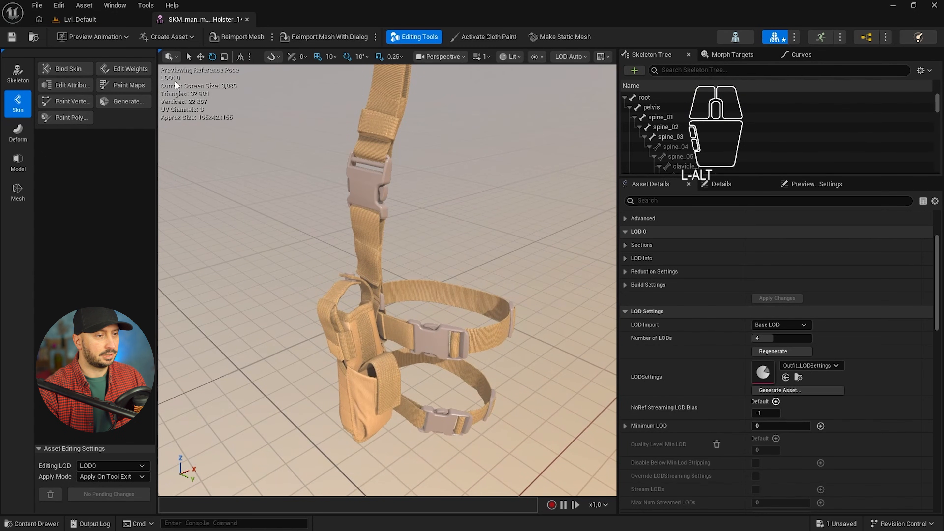
{"action": "right_click_drag", "start_coordinate": [425, 180], "coordinate": [342, 159], "text": "alt"}
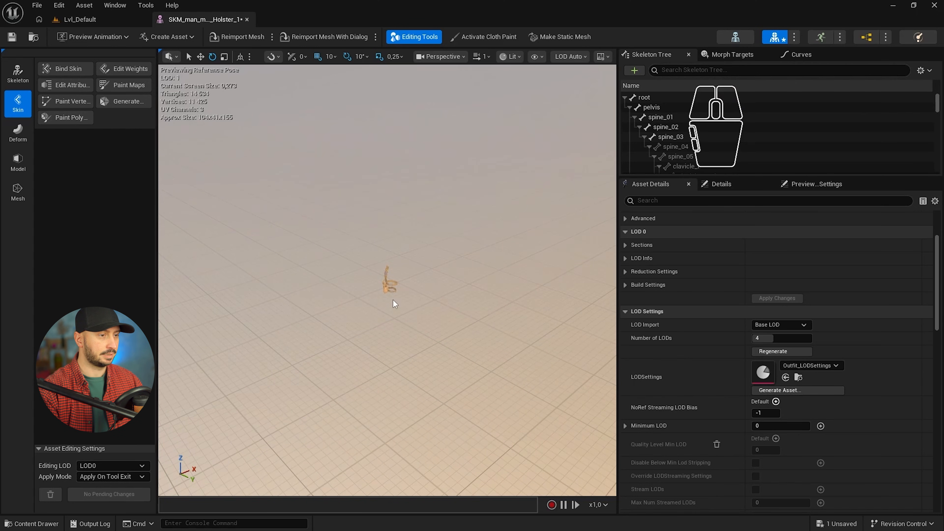
{"action": "key", "text": "alt+2"}
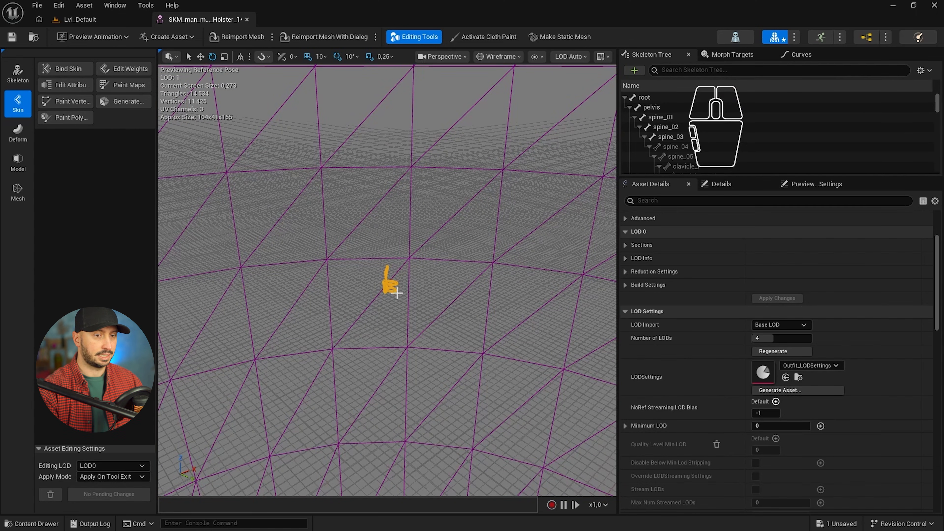
{"action": "key", "text": "alt+4"}
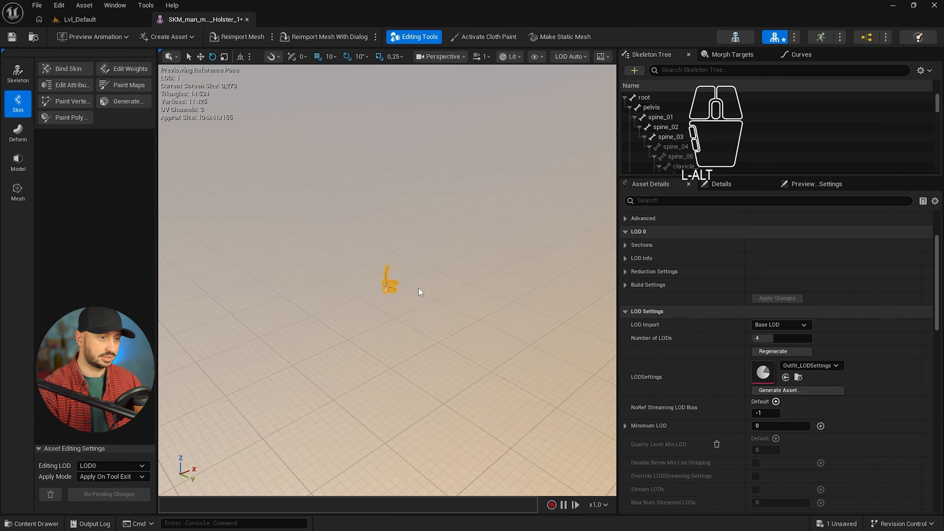
{"action": "right_click_drag", "start_coordinate": [452, 258], "coordinate": [455, 287], "text": "alt"}
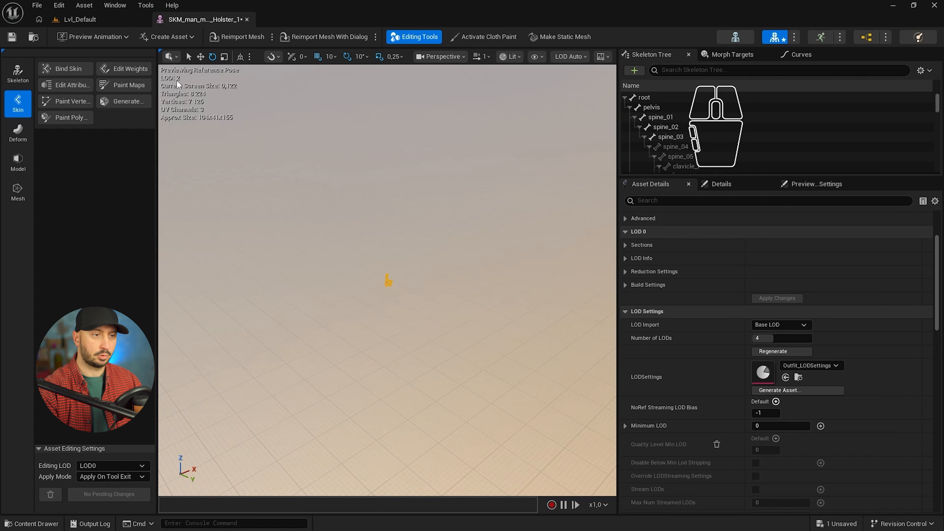
{"action": "key", "text": "alt+2"}
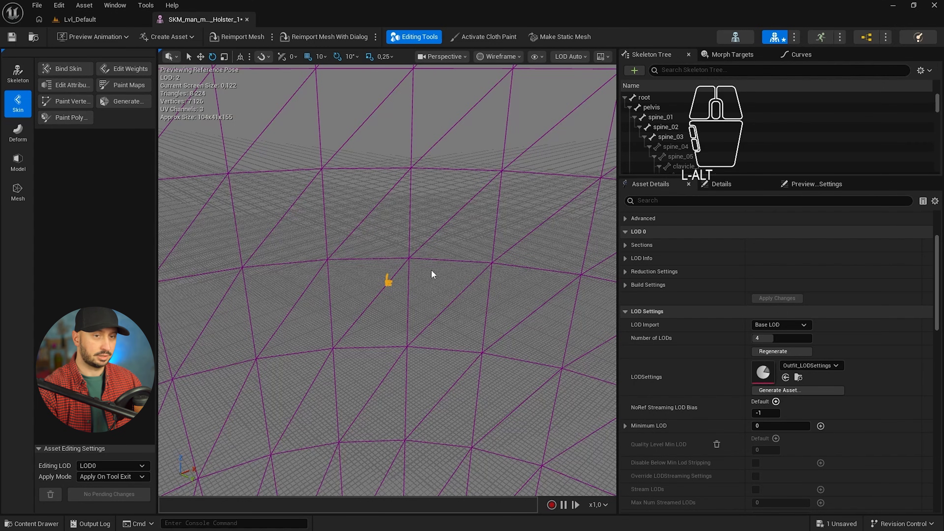
{"action": "key", "text": "alt+4"}
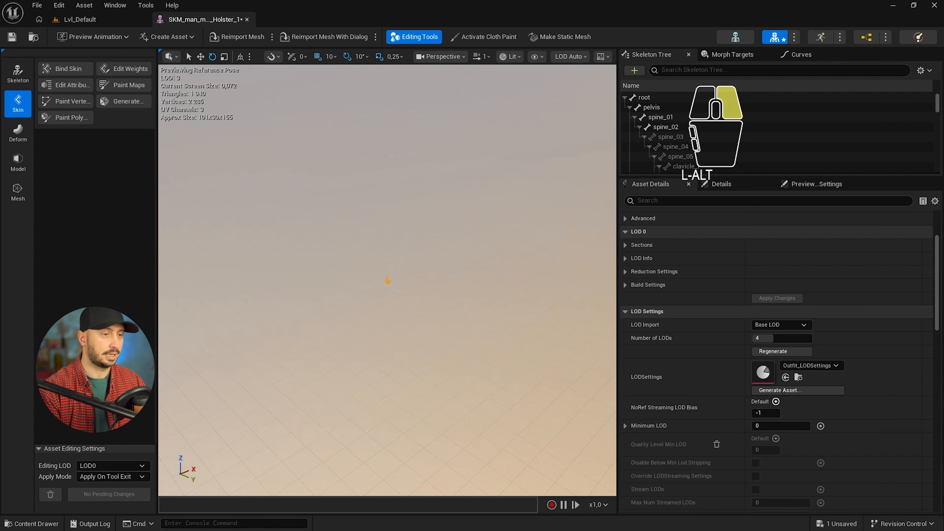
{"action": "key", "text": "alt+2"}
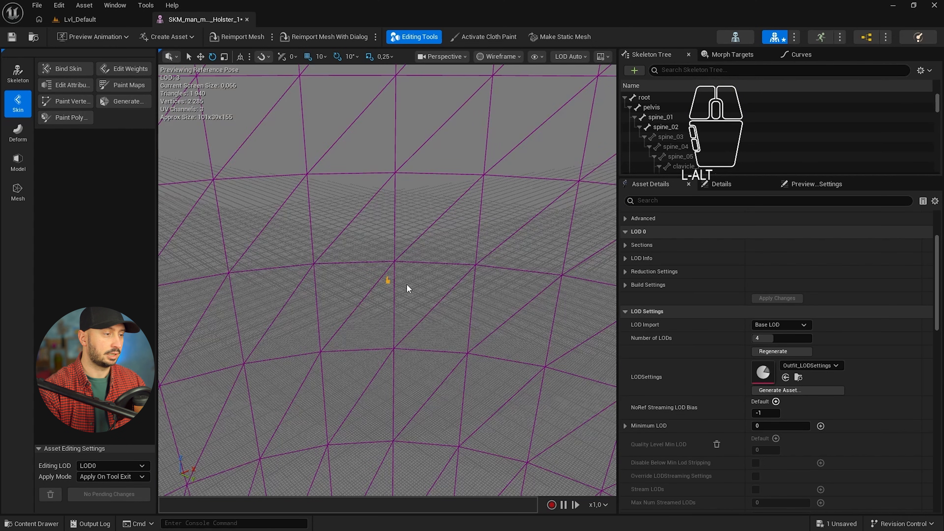
{"action": "right_click_drag", "start_coordinate": [397, 281], "coordinate": [333, 241], "text": "alt"}
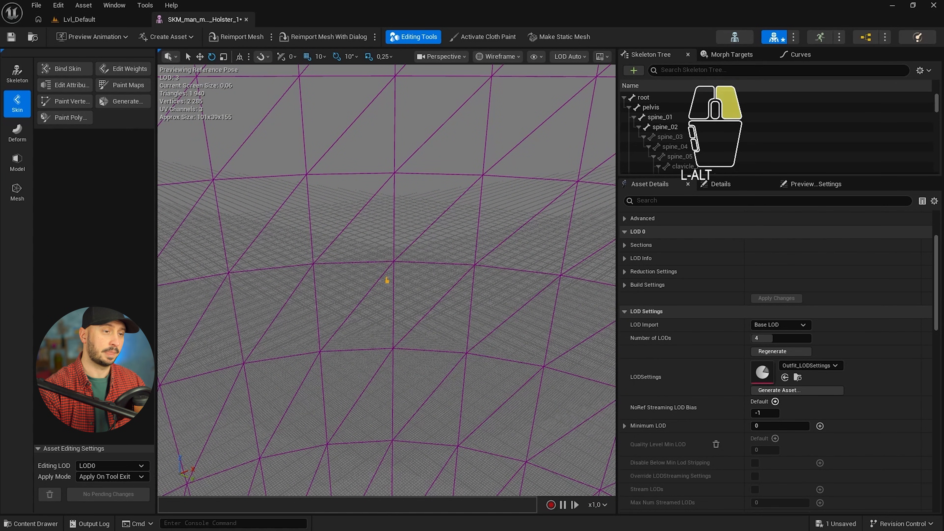
{"action": "right_click_drag", "start_coordinate": [302, 217], "coordinate": [394, 217], "text": "alt"}
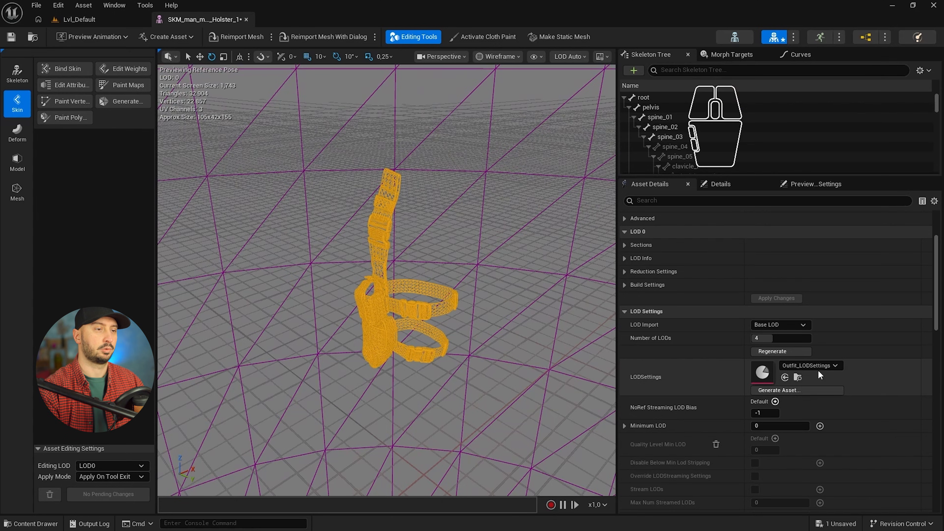
Step: Reopen Outfit_LODSettings, set LOD group index 3's Percent of Vertices to 0.01, and save it and the holster mesh
{"action": "left_click", "coordinate": [797, 377]}
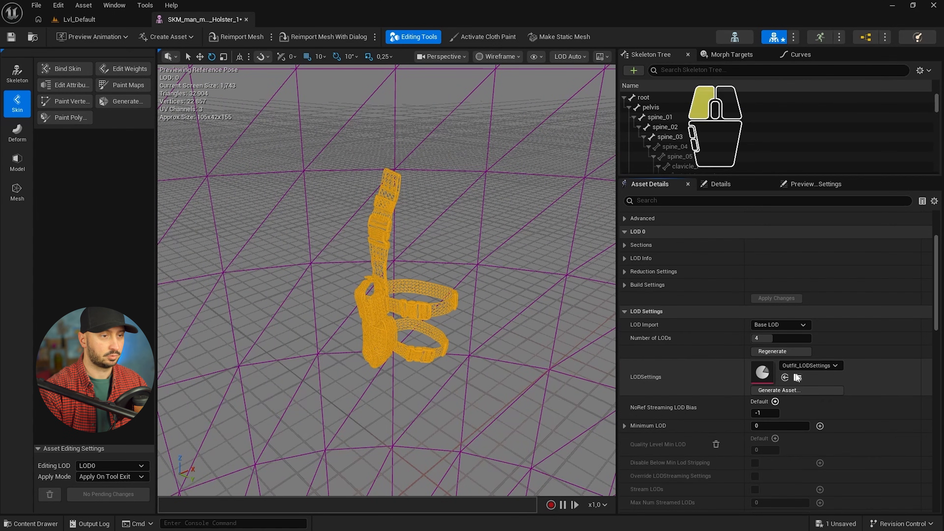
{"action": "double_click", "coordinate": [181, 415]}
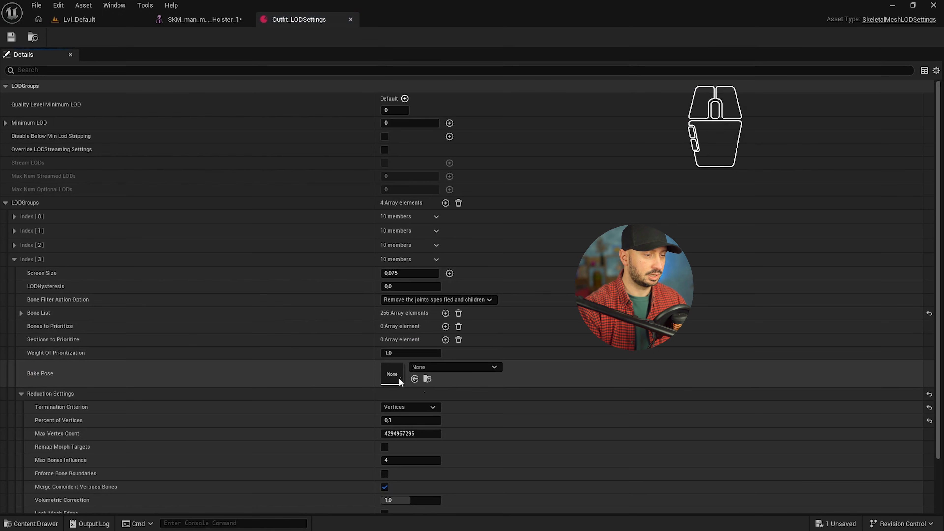
{"action": "left_click", "coordinate": [413, 423]}
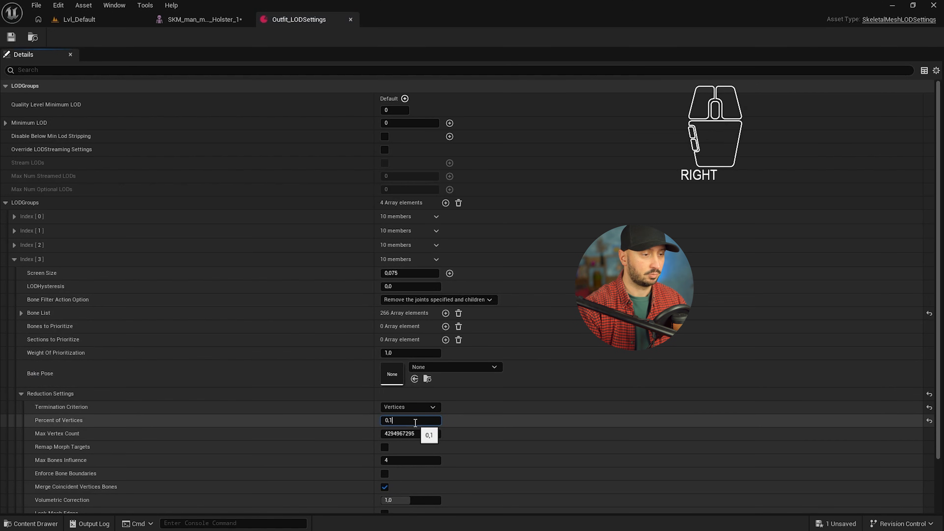
{"action": "type", "text": "0,0"}
{"action": "key", "text": "Return"}
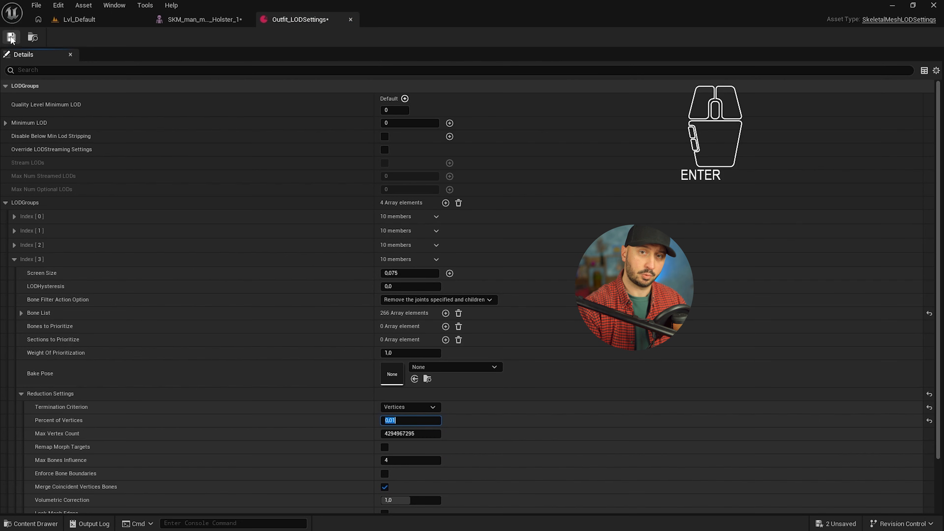
{"action": "middle_click", "coordinate": [306, 19]}
{"action": "left_click", "coordinate": [9, 38]}
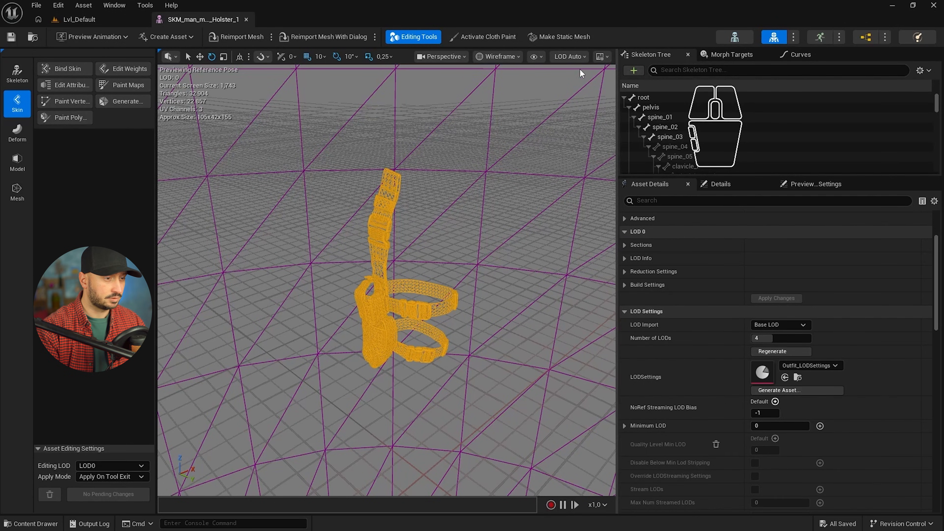
Step: Return the holster preview to Lit shading and close the mesh editor
{"action": "key", "text": "alt+3"}
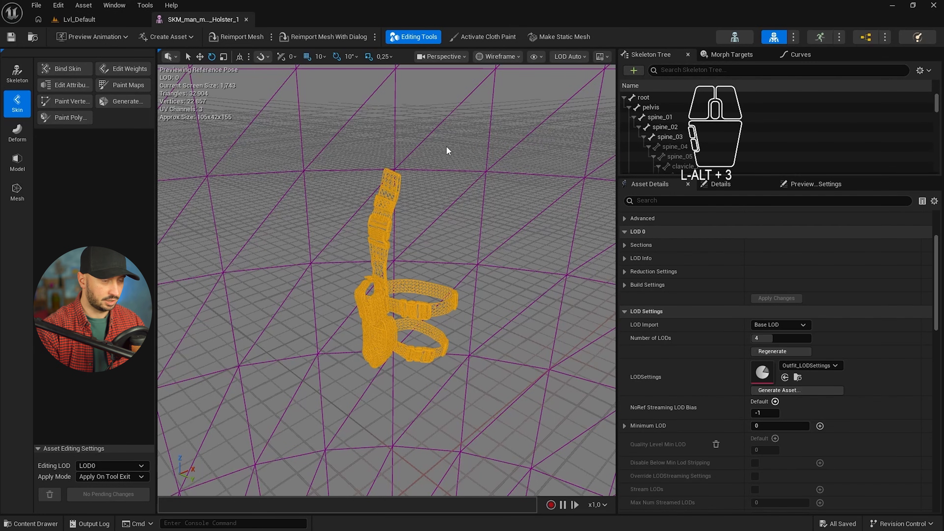
{"action": "key", "text": "alt+4"}
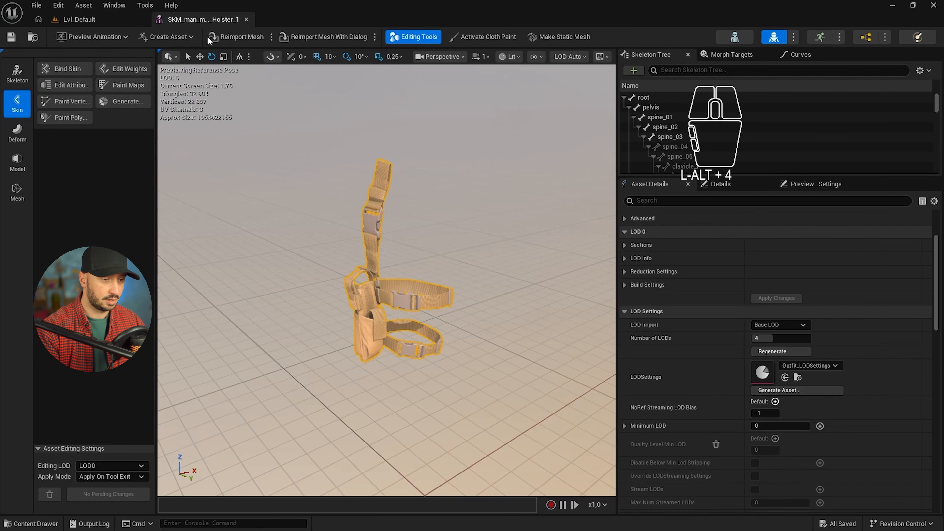
{"action": "left_click", "coordinate": [246, 20]}
Step: Browse the skeletal meshes in the Military_1/Outfits/Meshes folder to see which ones need LOD settings
{"action": "left_click", "coordinate": [548, 288]}
{"action": "left_click", "coordinate": [548, 288]}
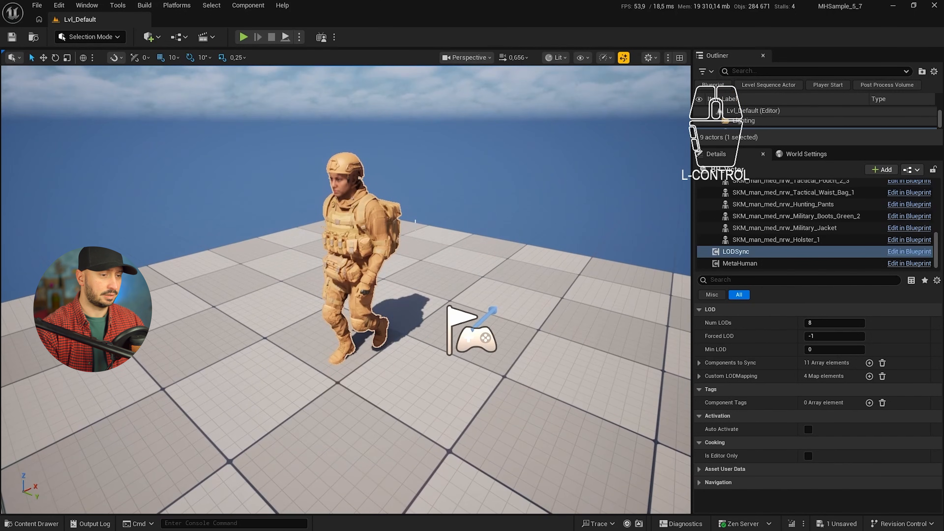
{"action": "key", "text": "ctrl+space"}
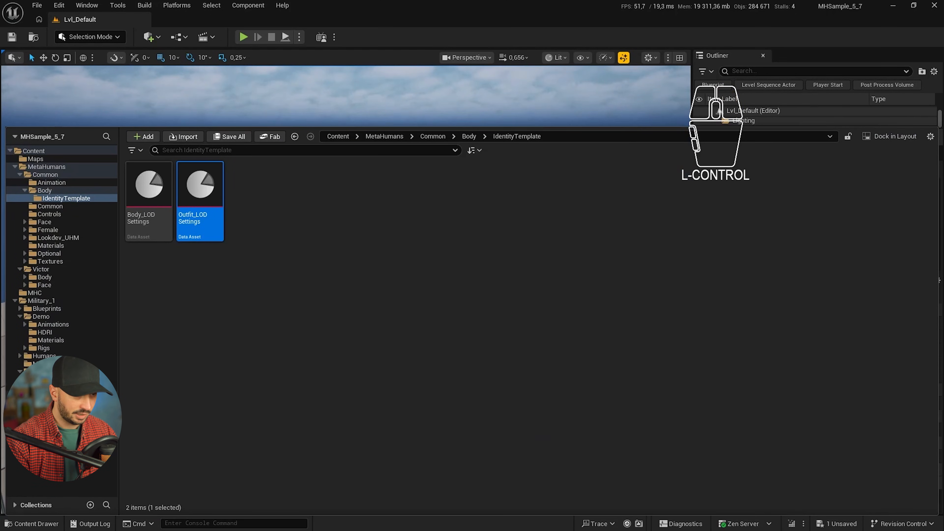
{"action": "left_click", "coordinate": [56, 387]}
{"action": "right_click_drag", "start_coordinate": [661, 388], "coordinate": [654, 185]}
{"action": "scroll", "coordinate": [655, 185], "scroll_direction": "up", "scroll_amount": 3}
{"action": "left_click", "coordinate": [200, 275]}
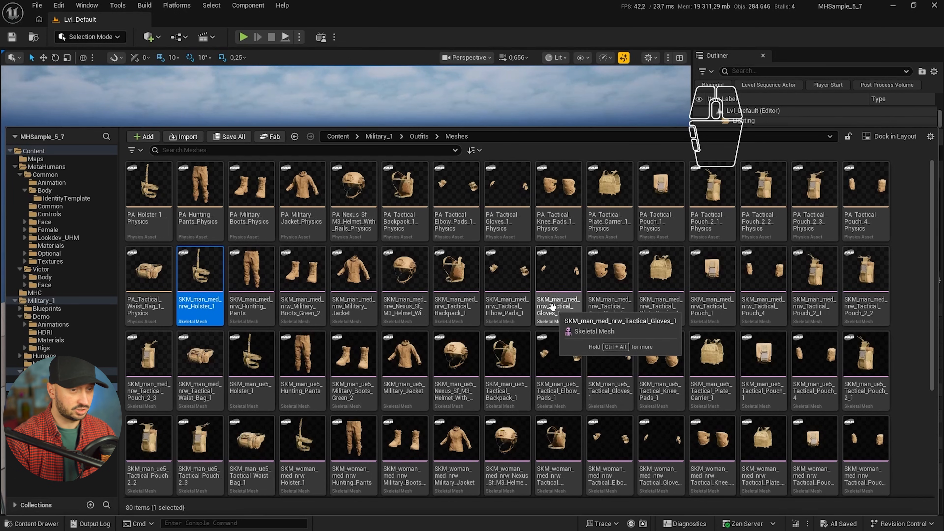
{"action": "scroll", "coordinate": [658, 241], "scroll_direction": "down", "scroll_amount": 2}
{"action": "right_click_drag", "start_coordinate": [658, 241], "coordinate": [658, 353]}
Step: Create a folder named Automation directly under Content and collapse the MetaHumans and Military_1 folder trees
{"action": "left_click", "coordinate": [15, 167]}
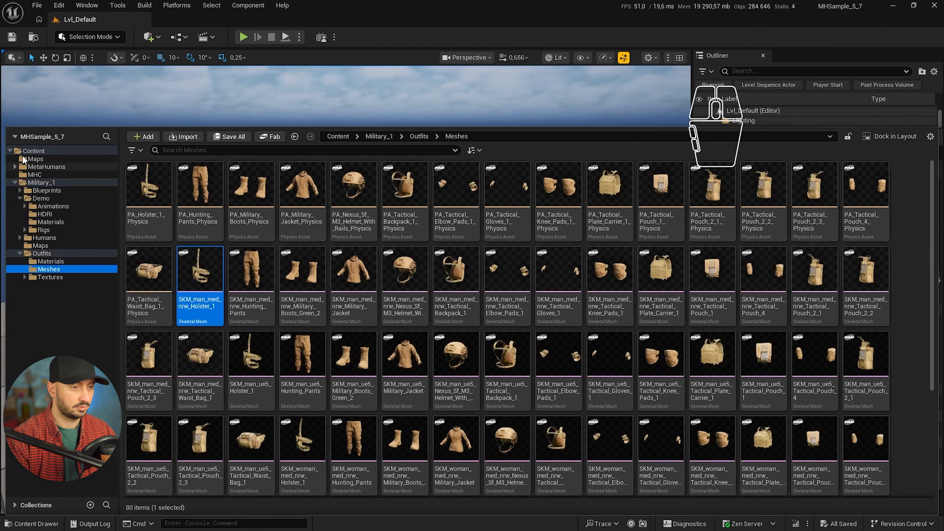
{"action": "left_click", "coordinate": [33, 150]}
{"action": "key", "text": "ctrl+shift+n"}
{"action": "type", "text": "Automation"}
{"action": "key", "text": "Return"}
{"action": "key", "text": "Return"}
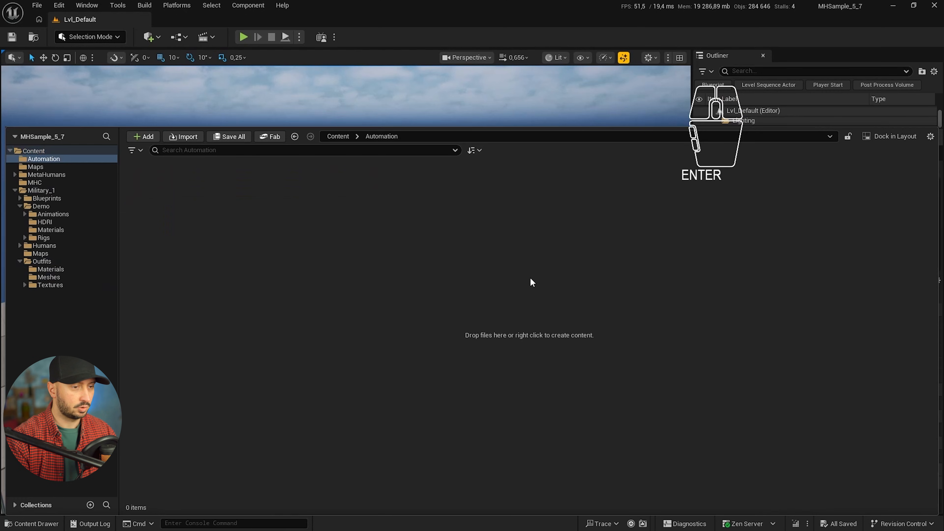
{"action": "left_click", "coordinate": [15, 191]}
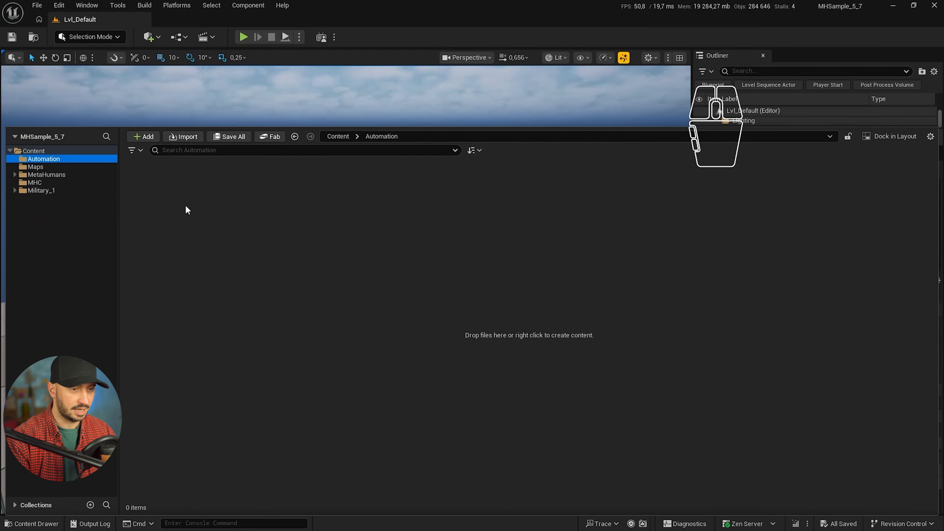
Step: Create an Editor Utility Blueprint with parent class Asset Action Utility, name it EUB_QuickActions and open it
{"action": "right_click", "coordinate": [305, 214]}
{"action": "mouse_move", "coordinate": [351, 393]}
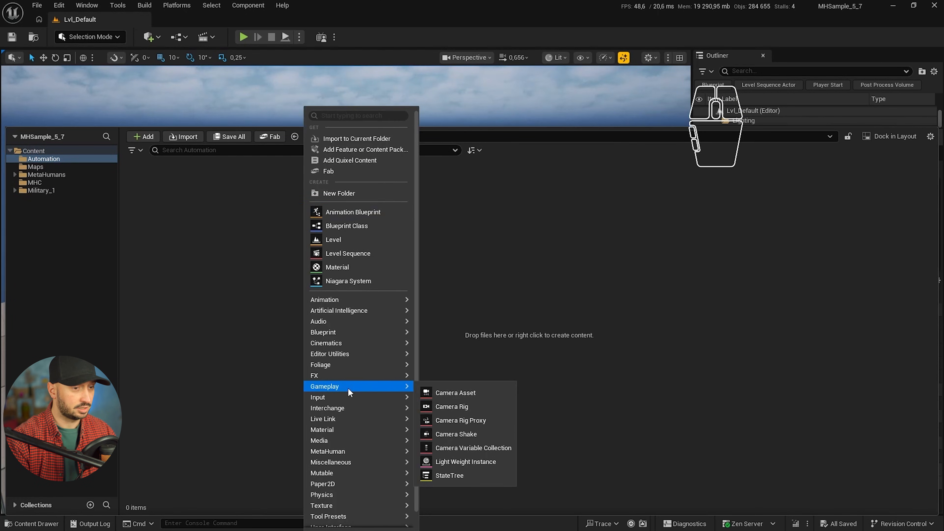
{"action": "mouse_move", "coordinate": [339, 354]}
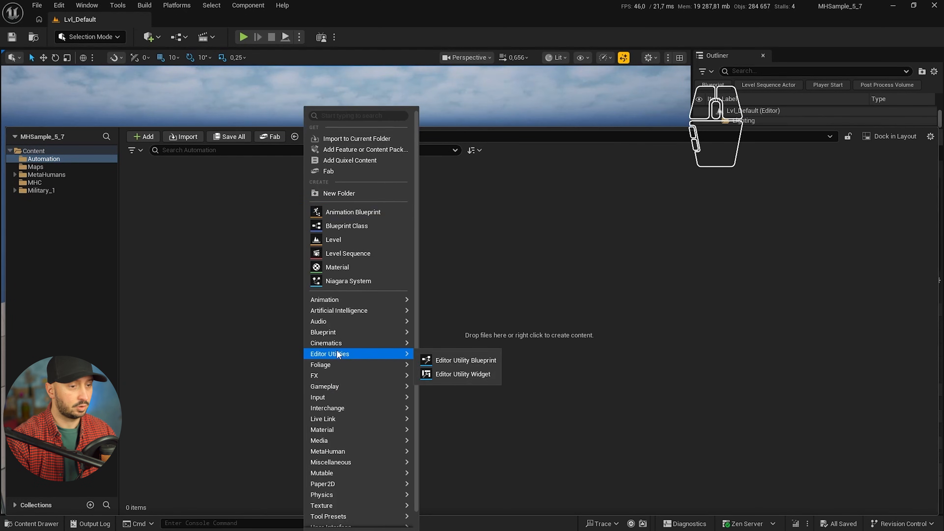
{"action": "left_click", "coordinate": [466, 360]}
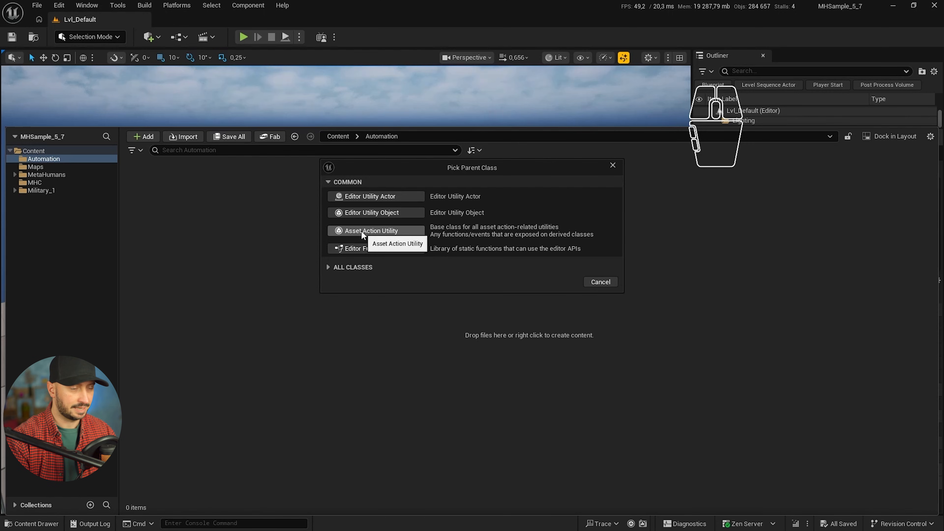
{"action": "left_click", "coordinate": [368, 249]}
{"action": "type", "text": "EUB_QuickA"}
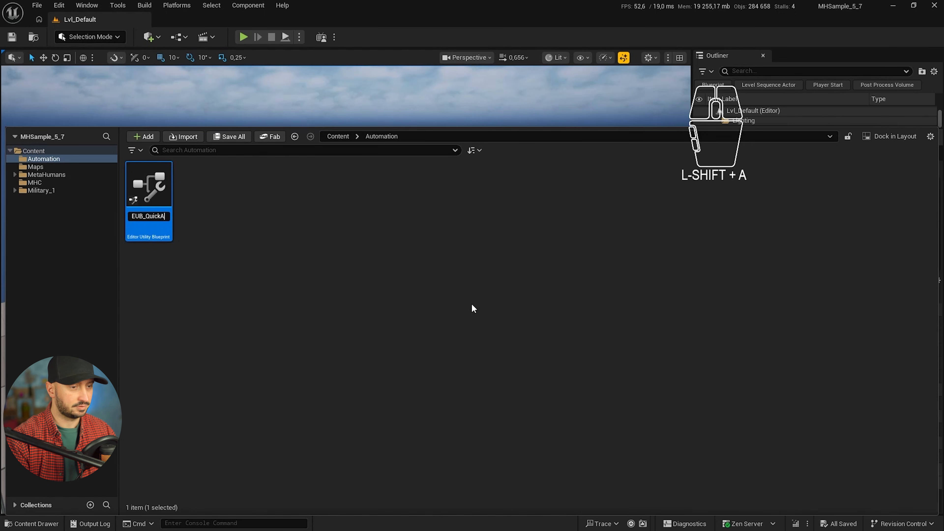
{"action": "type", "text": "ctions"}
{"action": "key", "text": "Return"}
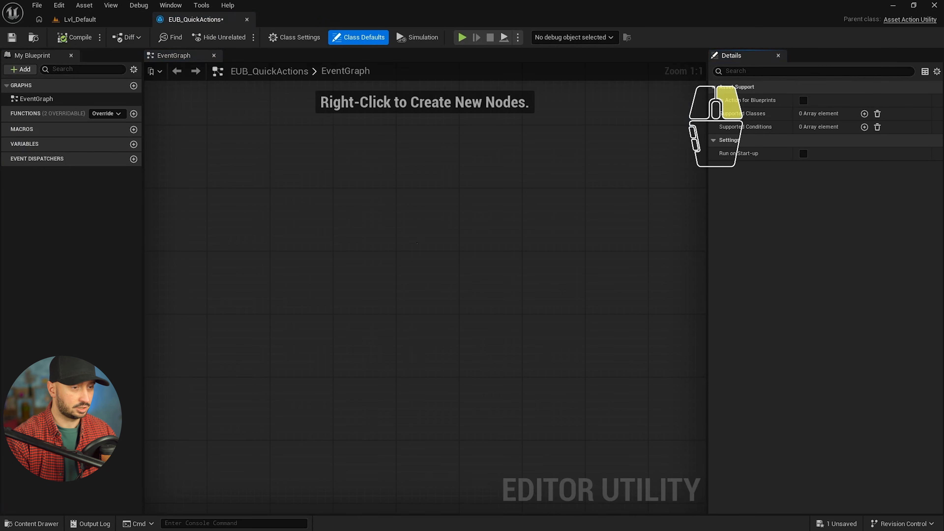
Step: Add a custom event named SetupLODs to the event graph and enable its Call In Editor option
{"action": "right_click", "coordinate": [412, 242]}
{"action": "type", "text": "custom"}
{"action": "left_click", "coordinate": [457, 278]}
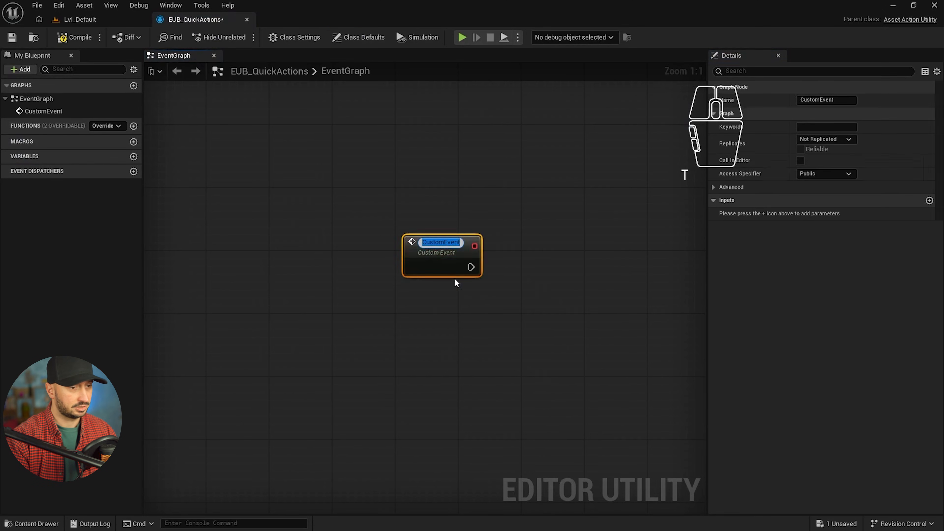
{"action": "type", "text": "SetupLODs"}
{"action": "key", "text": "Return"}
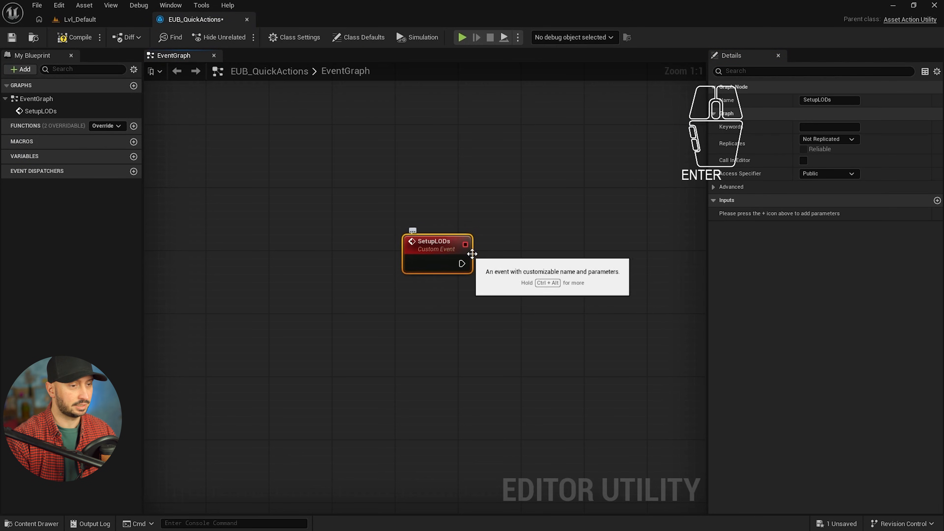
Step: Add a Get Selected Assets node driven by the SetupLODs event and place it beside the event
{"action": "mouse_move", "coordinate": [426, 257]}
{"action": "left_mouse_down"}
{"action": "mouse_move", "coordinate": [322, 241]}
{"action": "mouse_move", "coordinate": [428, 248]}
{"action": "left_mouse_up"}
{"action": "type", "text": "get sele"}
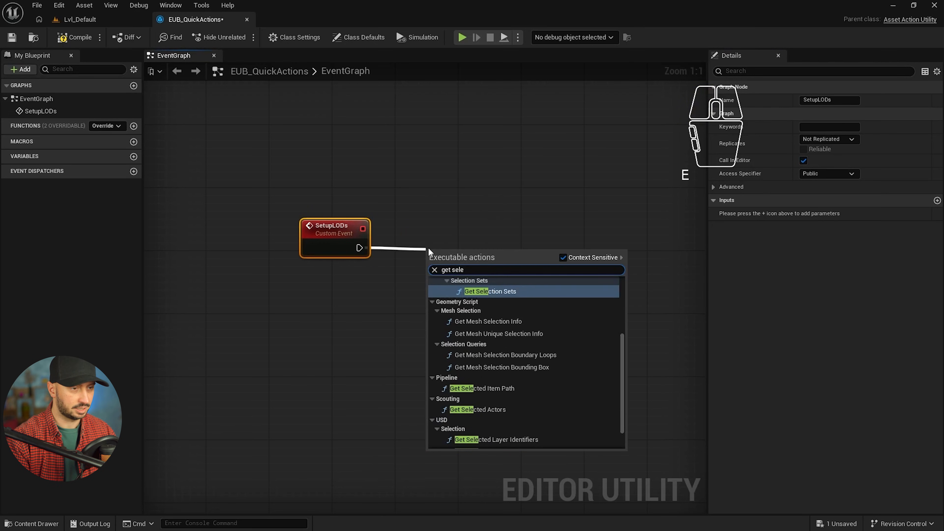
{"action": "type", "text": "cted as"}
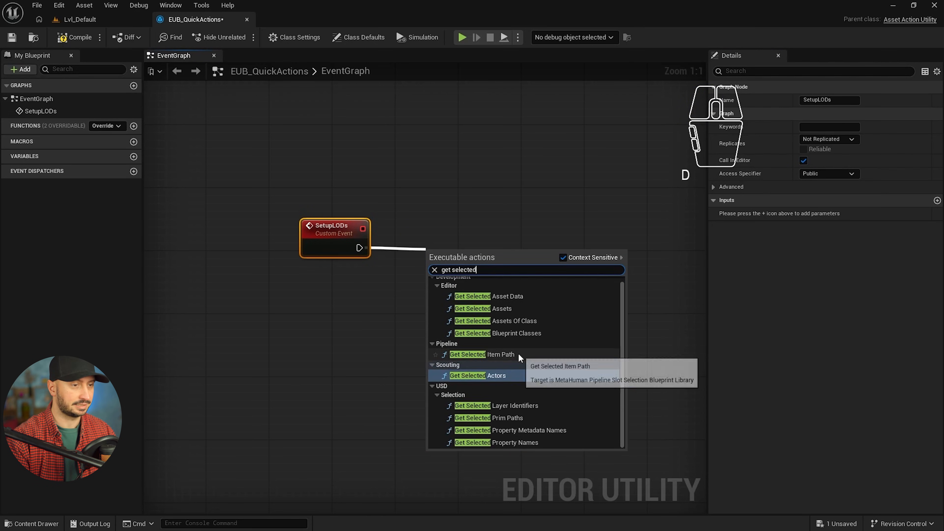
{"action": "left_click", "coordinate": [515, 319]}
{"action": "left_click_drag", "start_coordinate": [321, 187], "coordinate": [543, 268]}
Step: Feed the selected assets array into a For Each Loop node and line it up with Get Selected Assets
{"action": "right_click_drag", "start_coordinate": [567, 257], "coordinate": [442, 236]}
{"action": "left_click_drag", "start_coordinate": [368, 242], "coordinate": [442, 225]}
{"action": "type", "text": "for"}
{"action": "key", "text": "Return"}
{"action": "key", "text": "Escape"}
{"action": "left_click_drag", "start_coordinate": [476, 245], "coordinate": [449, 219]}
Step: Cast the loop's Array Element to SkeletalMesh, executing the cast from Loop Body, and align the node with the loop
{"action": "right_click_drag", "start_coordinate": [545, 241], "coordinate": [485, 241]}
{"action": "left_click_drag", "start_coordinate": [430, 243], "coordinate": [483, 242]}
{"action": "type", "text": "cast skeletal me"}
{"action": "key", "text": "Return"}
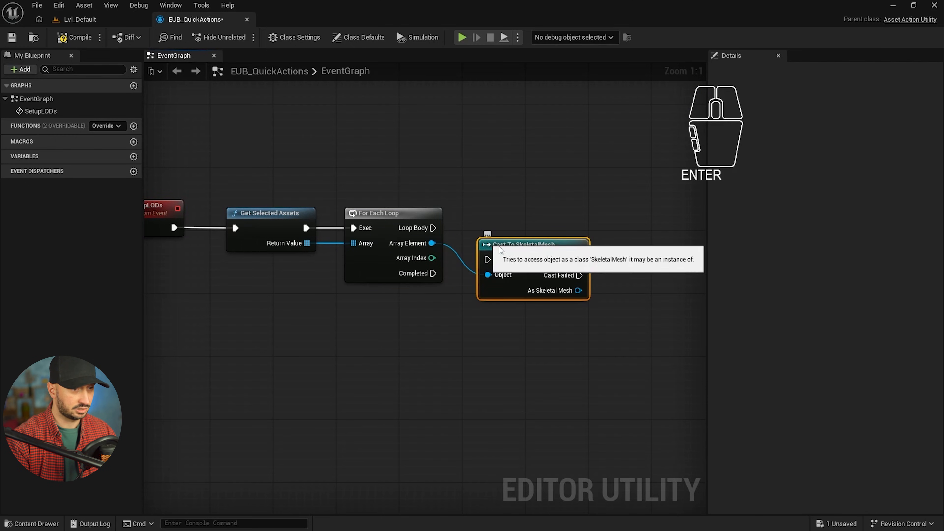
{"action": "left_click_drag", "start_coordinate": [491, 260], "coordinate": [491, 259]}
{"action": "left_click_drag", "start_coordinate": [544, 263], "coordinate": [529, 232]}
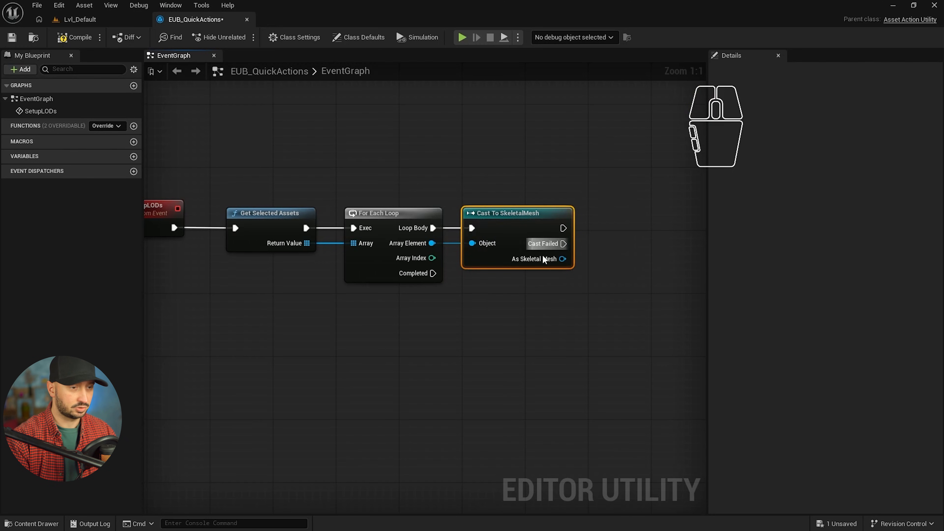
Step: Add a Set LODSettings node that targets the cast's As Skeletal Mesh output and place it after the cast
{"action": "right_click_drag", "start_coordinate": [577, 268], "coordinate": [489, 259]}
{"action": "right_click_drag", "start_coordinate": [419, 243], "coordinate": [547, 248]}
{"action": "left_click_drag", "start_coordinate": [549, 249], "coordinate": [629, 225]}
{"action": "type", "text": "LODSettings"}
{"action": "left_click", "coordinate": [628, 448]}
{"action": "left_click_drag", "start_coordinate": [551, 218], "coordinate": [596, 226]}
Step: Expose the Set node's LODSettings as an input of the SetupLODs event and route the wire below the nodes with two reroute points
{"action": "left_click_drag", "start_coordinate": [628, 234], "coordinate": [455, 224]}
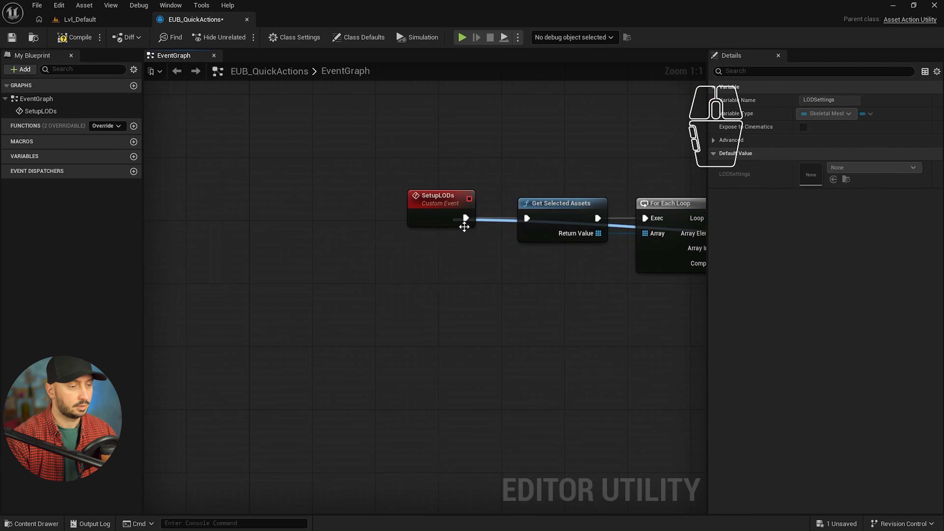
{"action": "right_click_drag", "start_coordinate": [688, 264], "coordinate": [420, 238]}
{"action": "double_click", "coordinate": [352, 207]}
{"action": "left_click_drag", "start_coordinate": [351, 206], "coordinate": [302, 299]}
{"action": "double_click", "coordinate": [418, 264]}
{"action": "left_click_drag", "start_coordinate": [560, 303], "coordinate": [572, 305]}
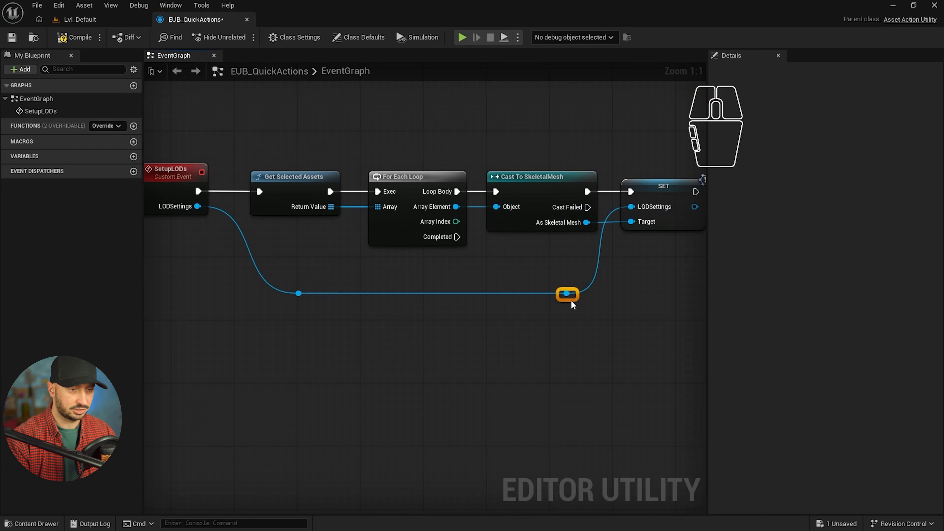
Step: Straighten and align the graph's nodes and the reroute points of the LODSettings wire
{"action": "left_click_drag", "start_coordinate": [553, 208], "coordinate": [546, 202]}
{"action": "key", "text": "shift+d"}
{"action": "left_click_drag", "start_coordinate": [411, 367], "coordinate": [222, 288]}
{"action": "left_click_drag", "start_coordinate": [527, 298], "coordinate": [253, 288]}
{"action": "key", "text": "shift+s"}
{"action": "right_click_drag", "start_coordinate": [462, 308], "coordinate": [262, 287]}
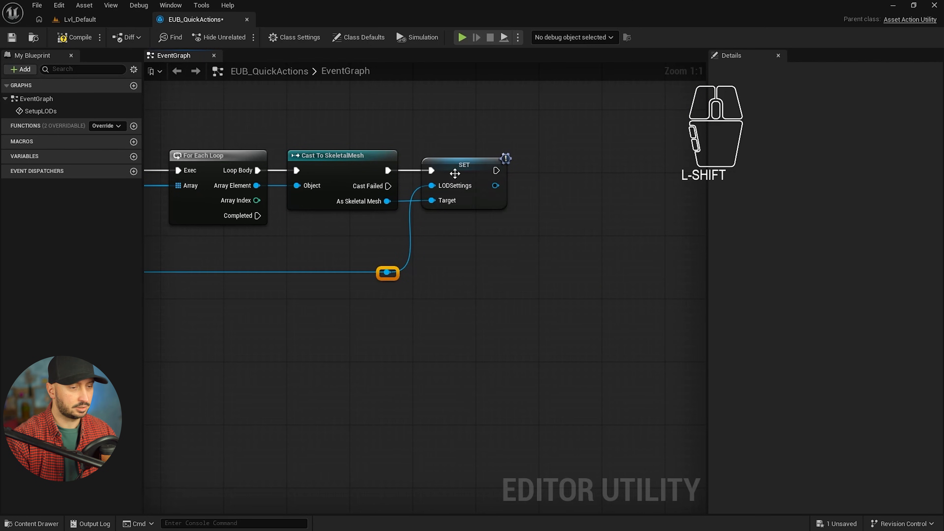
Step: Add a Regenerate LOD node for the cast skeletal mesh and execute it after the Set LODSettings node
{"action": "left_click", "coordinate": [446, 190]}
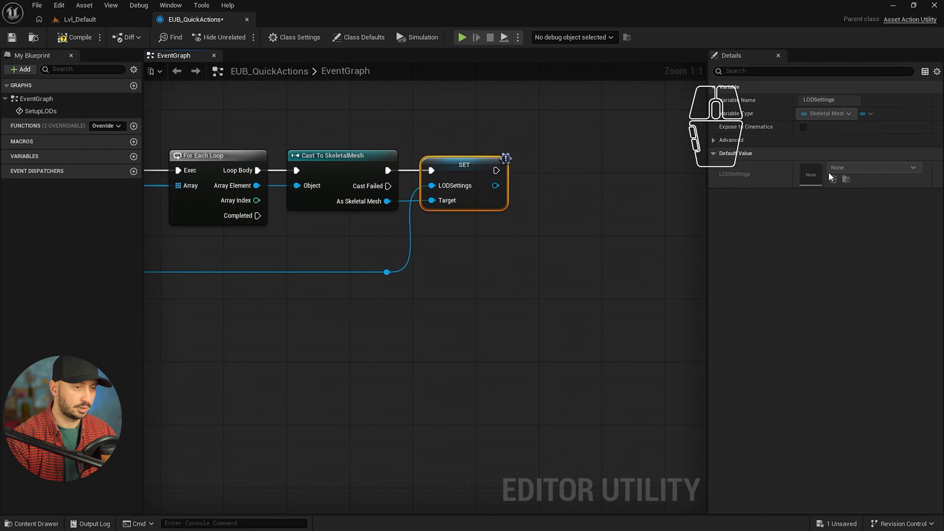
{"action": "right_click_drag", "start_coordinate": [613, 232], "coordinate": [564, 255]}
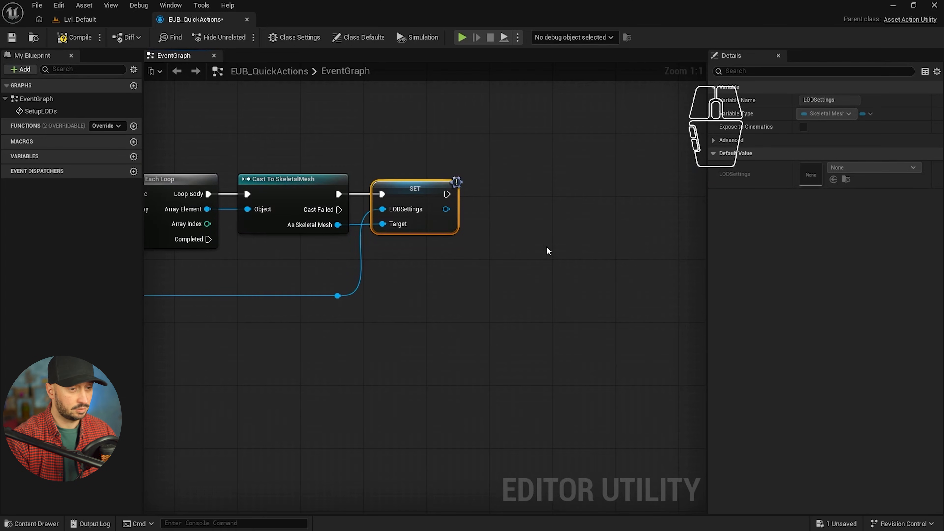
{"action": "left_click_drag", "start_coordinate": [495, 264], "coordinate": [496, 263]}
{"action": "type", "text": "LOD"}
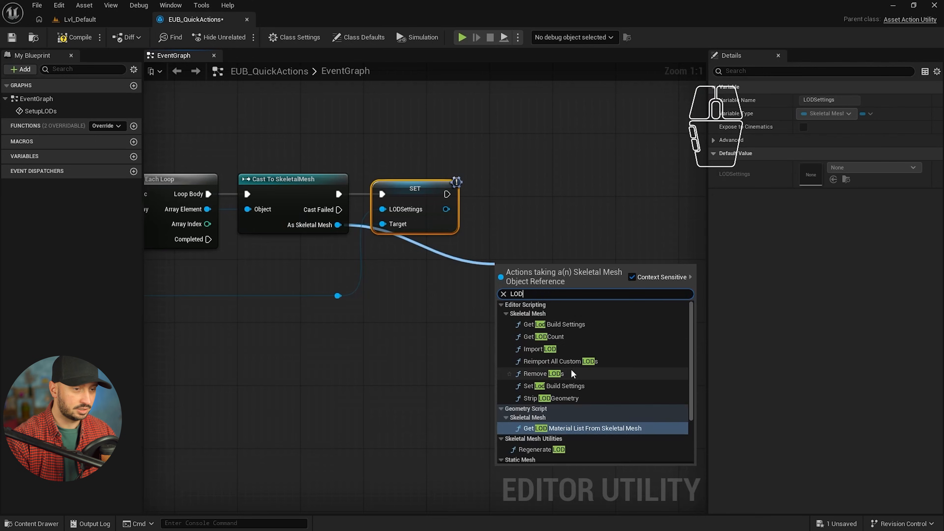
{"action": "scroll", "coordinate": [571, 369], "scroll_direction": "down", "scroll_amount": 3}
{"action": "left_click", "coordinate": [564, 388]}
{"action": "left_click_drag", "start_coordinate": [543, 227], "coordinate": [543, 186]}
{"action": "left_click_drag", "start_coordinate": [447, 195], "coordinate": [499, 202]}
Step: Route the wire from As Skeletal Mesh to Regenerate LOD beneath the Set node using two reroute points
{"action": "double_click", "coordinate": [368, 225]}
{"action": "left_click_drag", "start_coordinate": [368, 225], "coordinate": [346, 275]}
{"action": "double_click", "coordinate": [397, 257]}
{"action": "left_click_drag", "start_coordinate": [397, 257], "coordinate": [425, 264]}
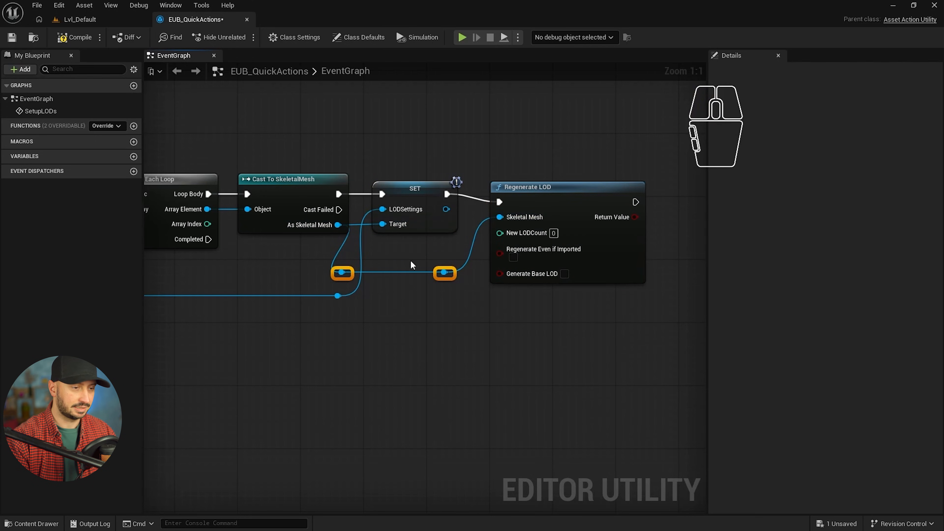
Step: Align the Regenerate LOD node, set its New LODCount to 4, and save and close EUB_QuickActions
{"action": "left_click_drag", "start_coordinate": [575, 197], "coordinate": [583, 188]}
{"action": "type", "text": "4"}
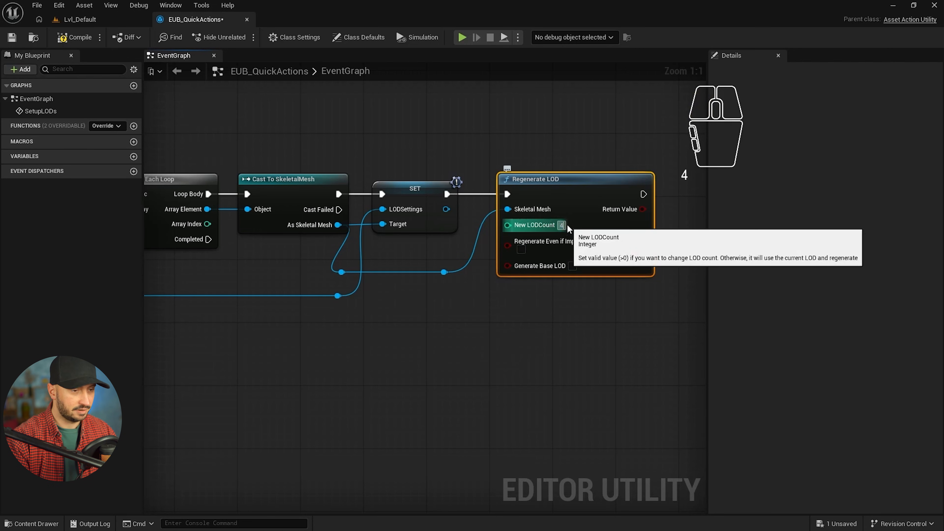
{"action": "right_click_drag", "start_coordinate": [510, 296], "coordinate": [485, 277]}
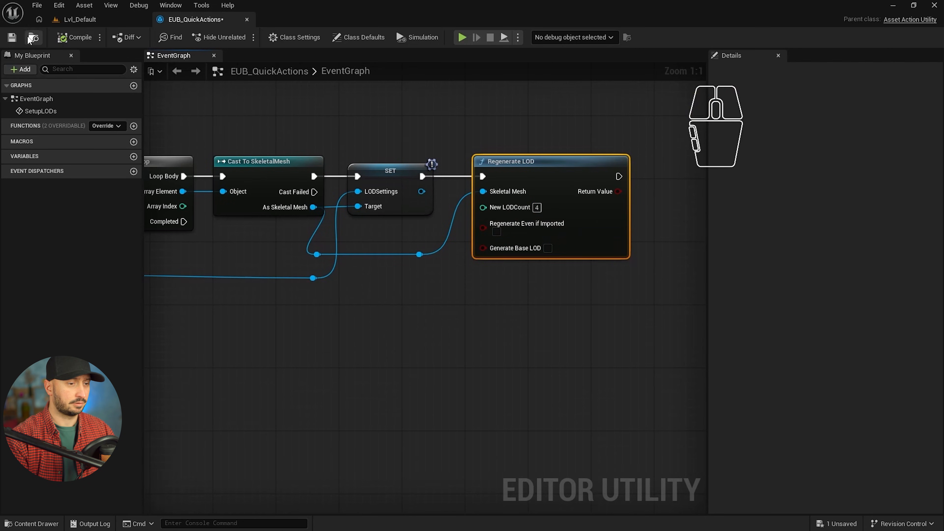
{"action": "middle_click", "coordinate": [215, 23]}
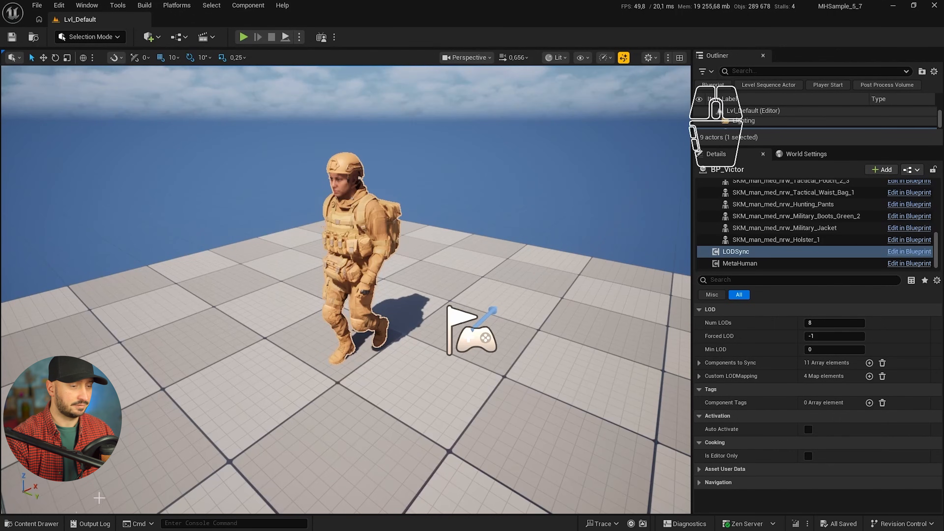
Step: Select the SKM_man_med_nrw Hunting_Pants, Military_Boots_Green_2 and Military_Jacket meshes in Military_1/Outfits/Meshes
{"action": "left_click", "coordinate": [38, 525]}
{"action": "left_click", "coordinate": [51, 191]}
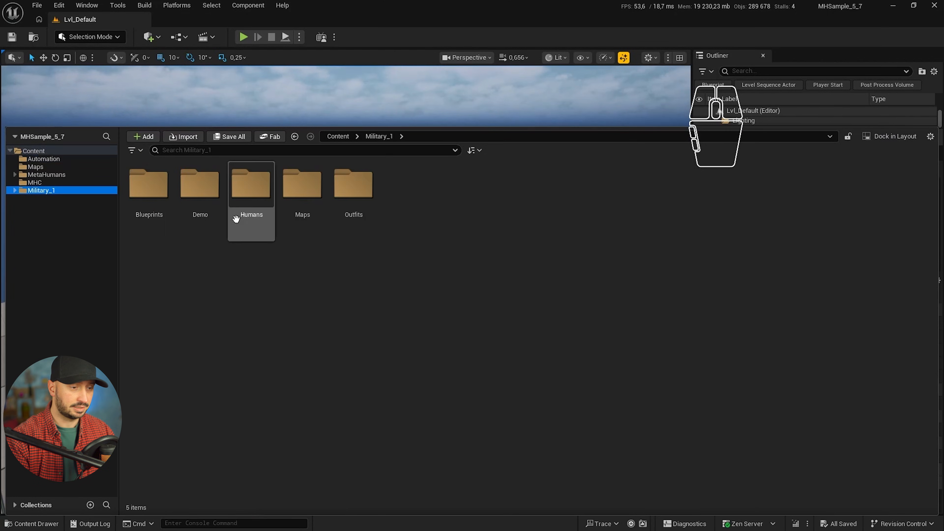
{"action": "double_click", "coordinate": [350, 197]}
{"action": "double_click", "coordinate": [200, 185]}
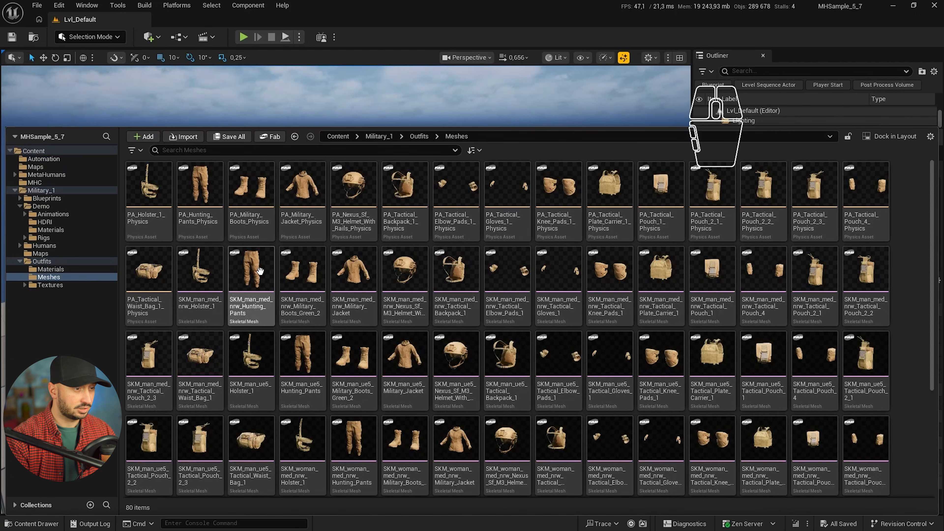
{"action": "left_click", "coordinate": [251, 268]}
{"action": "left_click", "coordinate": [356, 268], "text": "ctrl"}
{"action": "left_click", "coordinate": [302, 268], "text": "ctrl"}
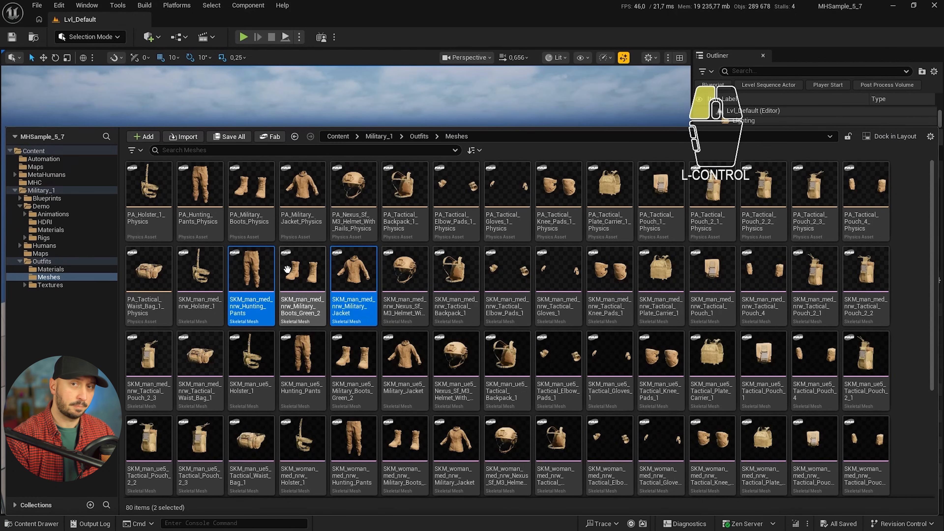
Step: Run the Setup LODs scripted action on the selected pants, boots and jacket meshes with Outfit_LODSettings, and save all
{"action": "right_click", "coordinate": [354, 275]}
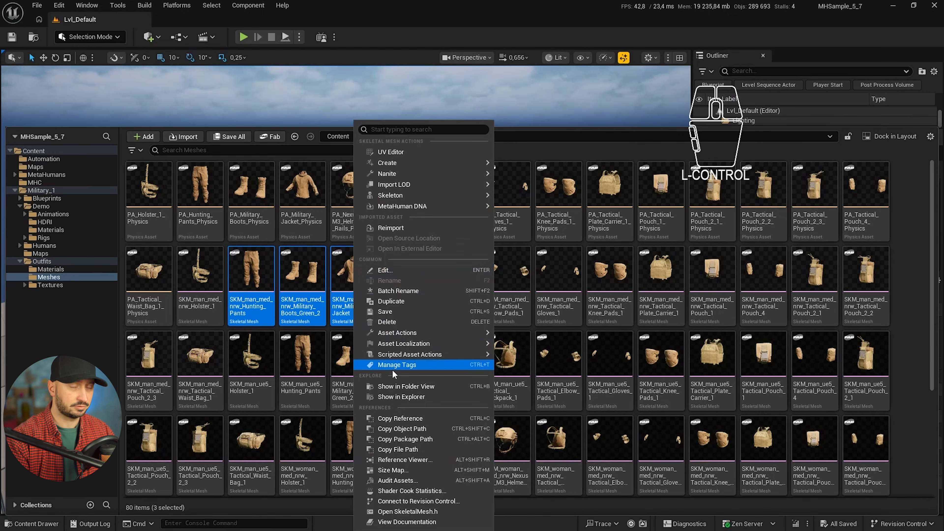
{"action": "mouse_move", "coordinate": [398, 332]}
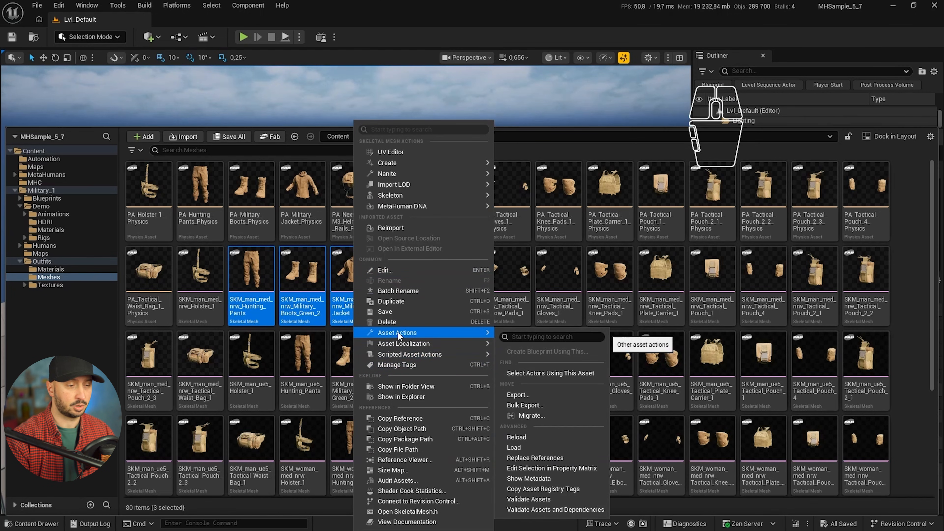
{"action": "mouse_move", "coordinate": [396, 355]}
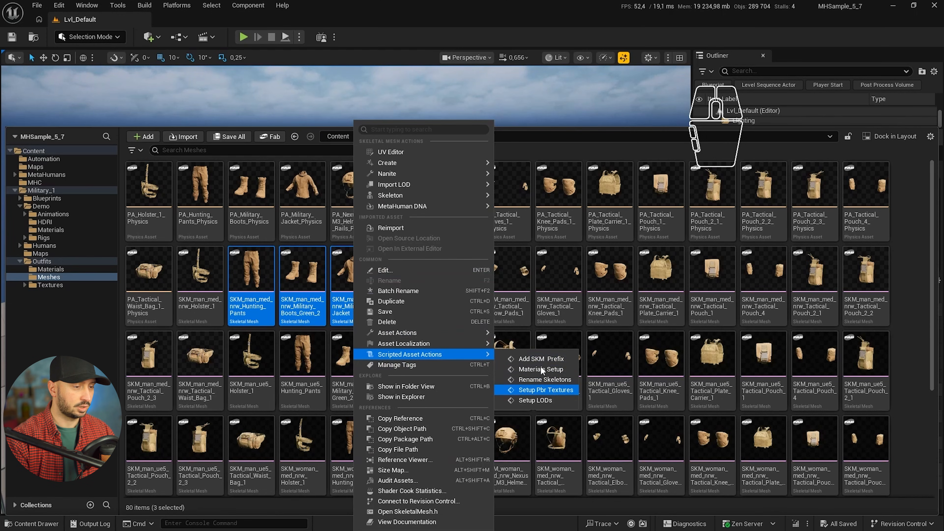
{"action": "left_click", "coordinate": [538, 401]}
{"action": "left_click", "coordinate": [504, 243]}
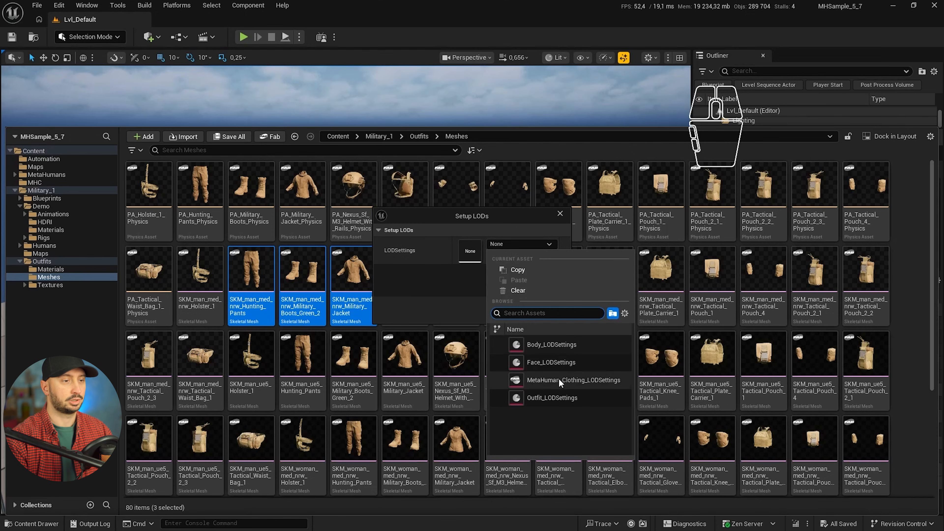
{"action": "left_click", "coordinate": [539, 397]}
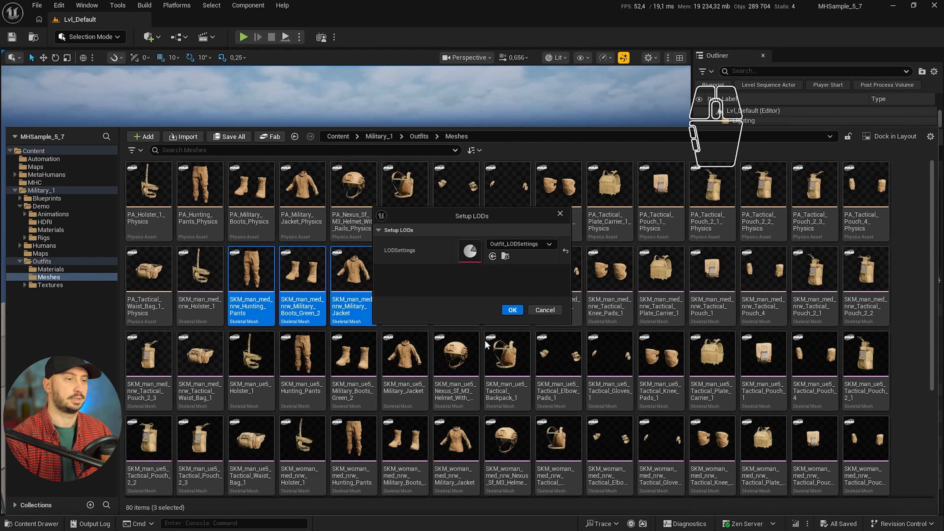
{"action": "left_click", "coordinate": [512, 310]}
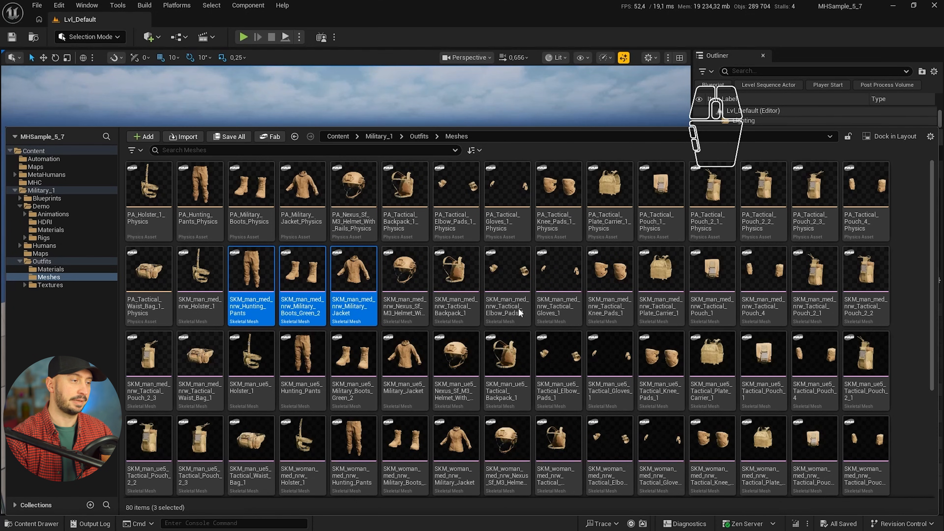
{"action": "key", "text": "ctrl+shift+s"}
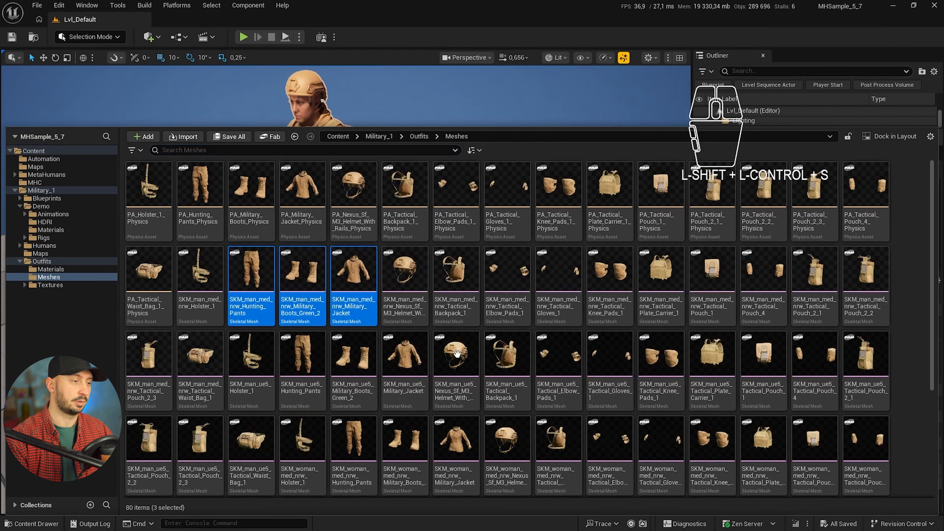
Step: Open the SKM_man_med_nrw Military_Jacket mesh and examine its lower-detail LODs, including LOD 2, in Wireframe view
{"action": "left_click", "coordinate": [366, 275]}
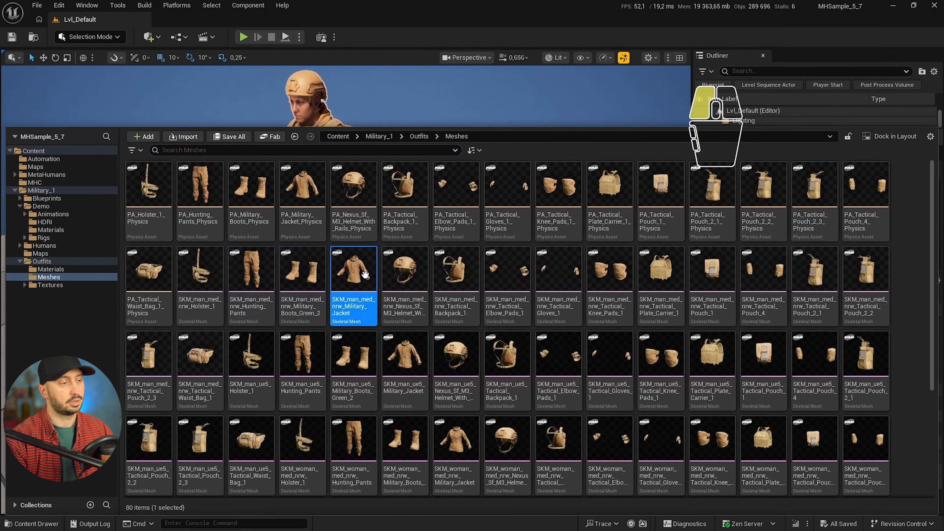
{"action": "double_click", "coordinate": [362, 284]}
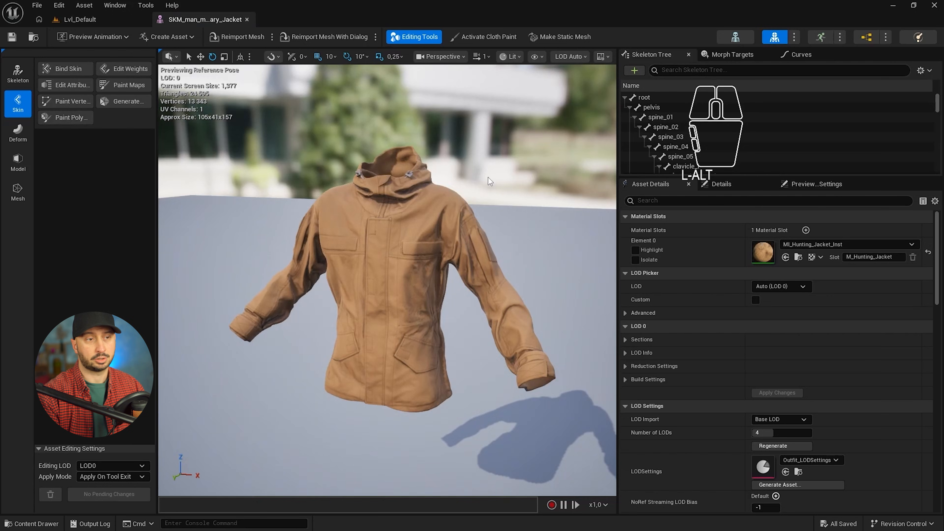
{"action": "key", "text": "alt+2"}
{"action": "left_click", "coordinate": [570, 56]}
{"action": "left_click", "coordinate": [579, 113]}
{"action": "left_click", "coordinate": [575, 57]}
{"action": "left_click", "coordinate": [572, 78]}
{"action": "left_click", "coordinate": [575, 57]}
{"action": "left_click", "coordinate": [579, 113]}
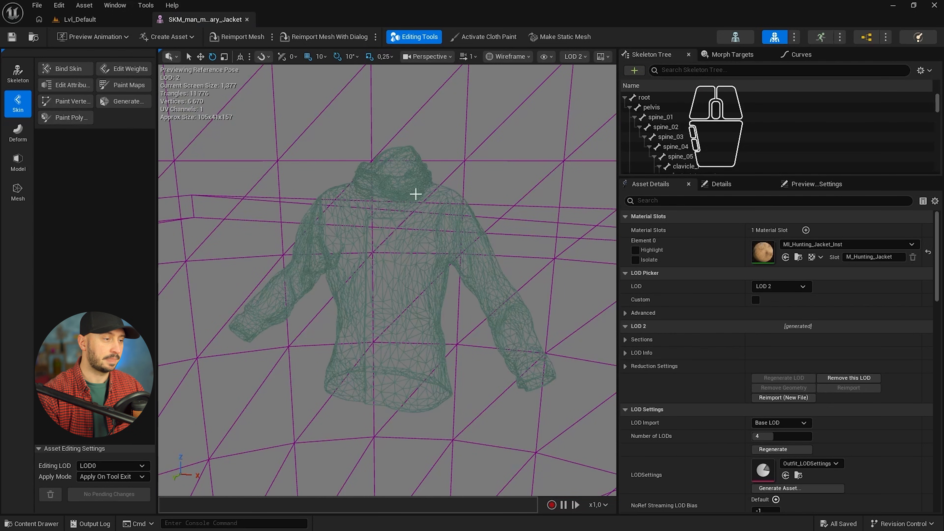
Step: Compare the jacket's reduced LODs with LOD 0 in wireframe, restore Lit shading, and return to the level
{"action": "left_click", "coordinate": [584, 56]}
{"action": "left_click", "coordinate": [592, 105]}
{"action": "left_click", "coordinate": [584, 57]}
{"action": "left_click", "coordinate": [584, 95]}
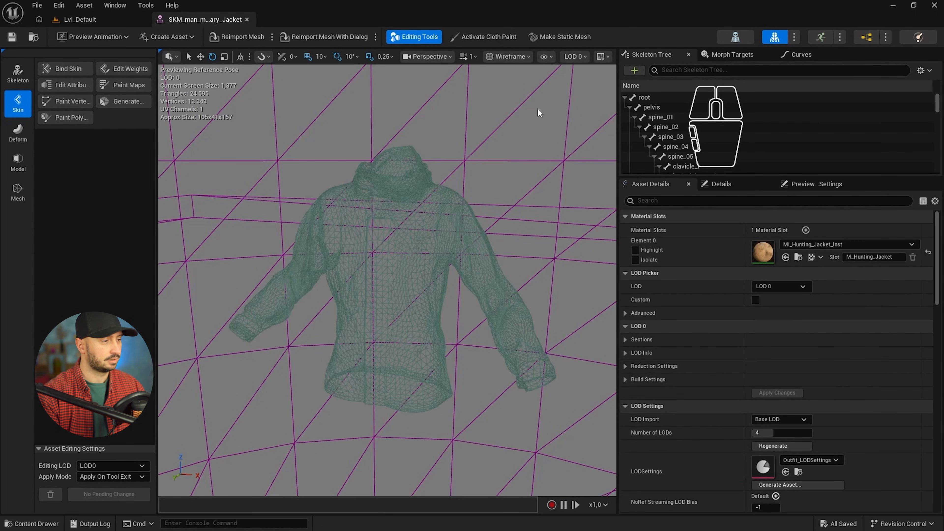
{"action": "left_click", "coordinate": [539, 113]}
{"action": "key", "text": "alt+4"}
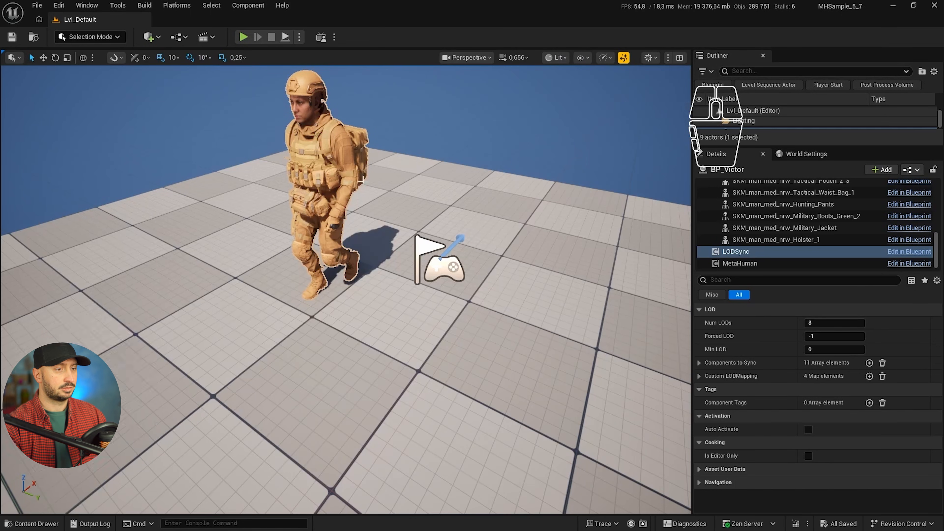
Step: Run Setup LODs with Outfit_LODSettings on the SKM_man_med_nrw meshes from the Nexus helmet through Tactical_Waist_Bag_1
{"action": "key", "text": "ctrl+space"}
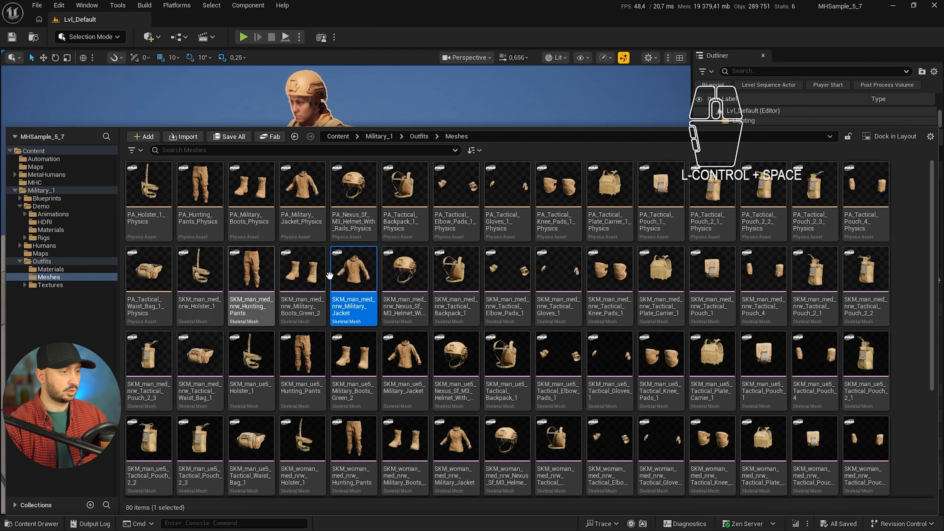
{"action": "key", "text": "Right"}
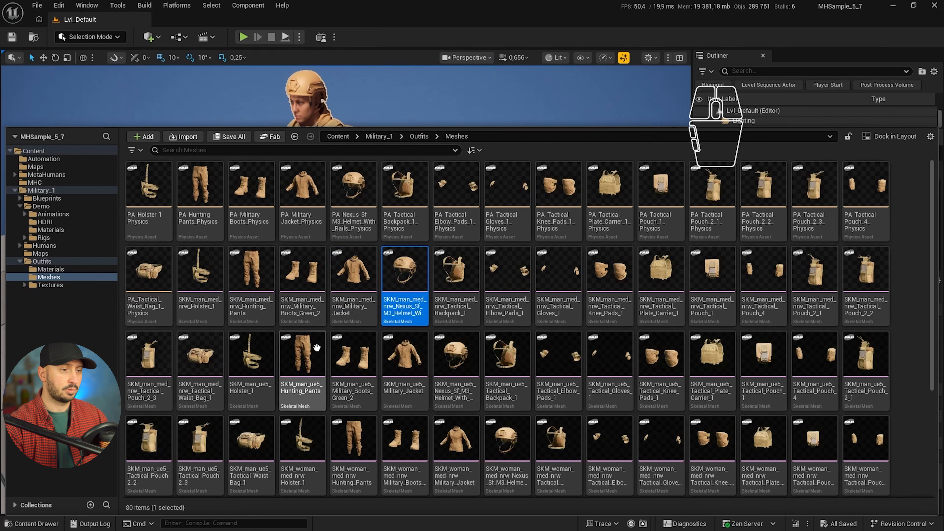
{"action": "left_click", "coordinate": [204, 354], "text": "shift"}
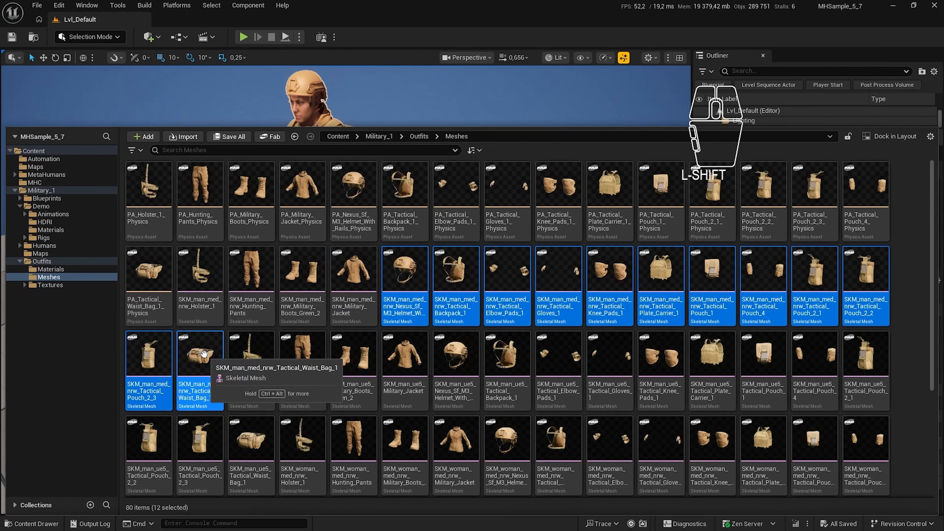
{"action": "right_click", "coordinate": [205, 353]}
{"action": "mouse_move", "coordinate": [267, 353]}
{"action": "left_click", "coordinate": [409, 405]}
{"action": "left_click", "coordinate": [520, 244]}
{"action": "left_click", "coordinate": [521, 396]}
{"action": "left_click", "coordinate": [512, 310]}
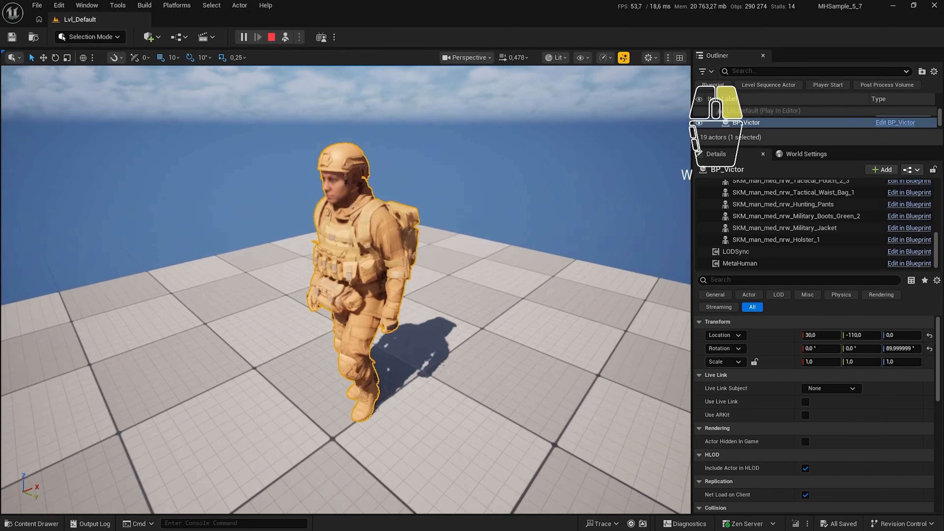
Step: Stop the running simulation and show the LOD properties of BP_Victor's LODSync component
{"action": "key", "text": "Escape"}
{"action": "left_click", "coordinate": [733, 250]}
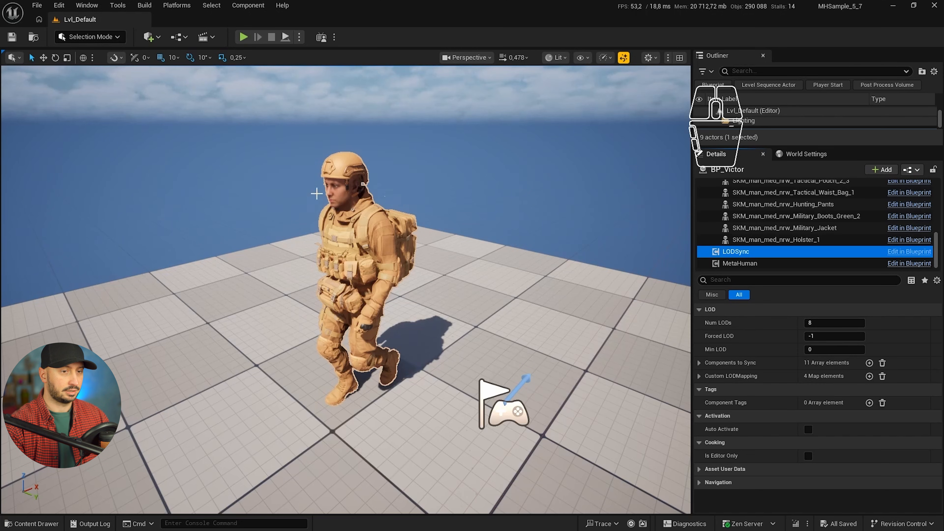
{"action": "right_click_drag", "start_coordinate": [483, 251], "coordinate": [484, 251]}
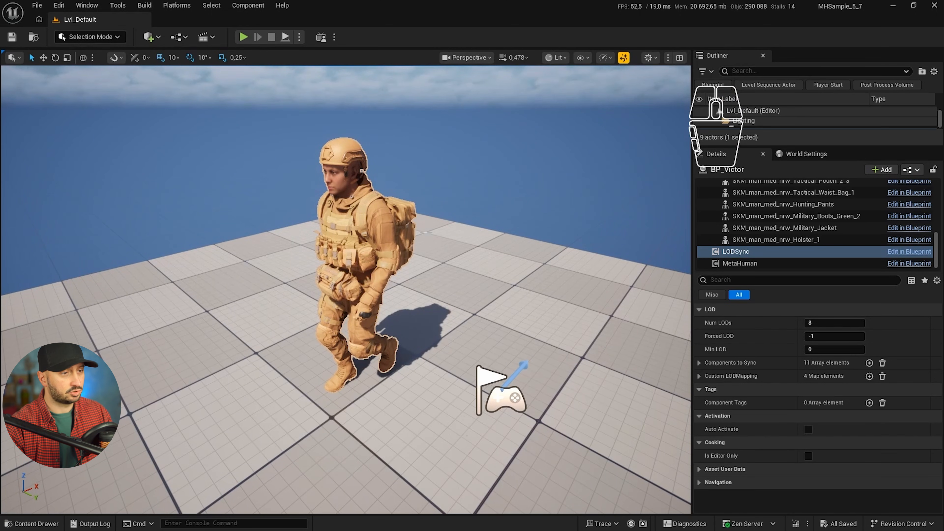
Step: Simulate the level and view the character from far away and closer to check its LOD transitions
{"action": "key", "text": "alt+p"}
{"action": "key", "text": "s"}
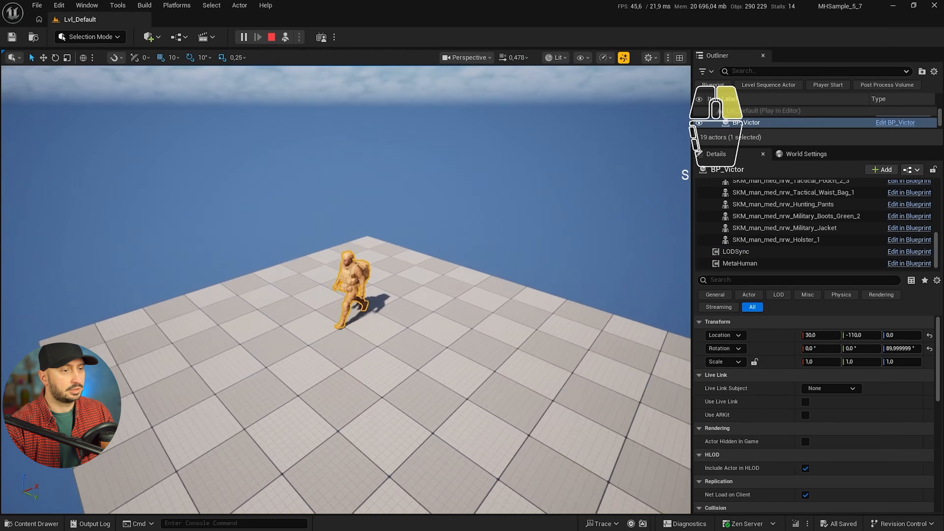
{"action": "key", "text": "w"}
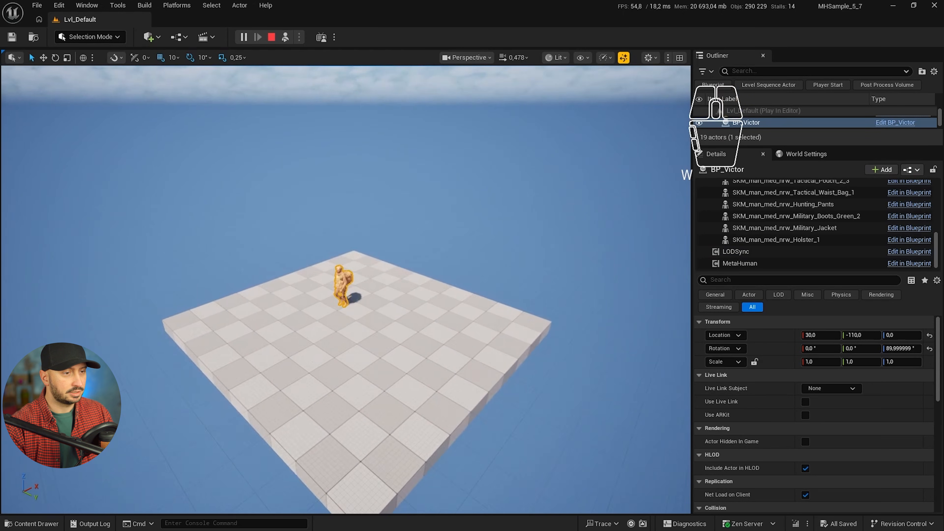